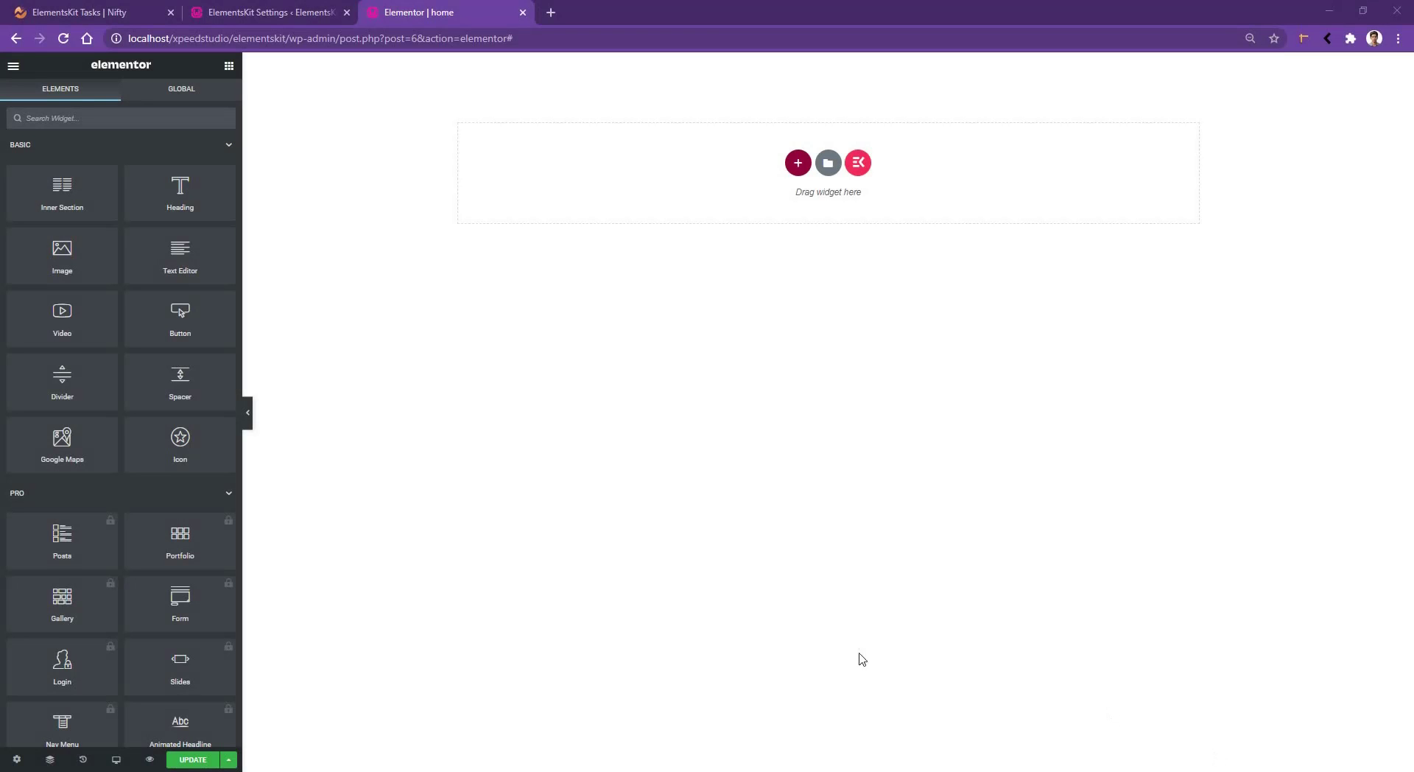
# Find the Pie Chart widget and add it to the empty section of the page.
pyautogui.click(127, 118)
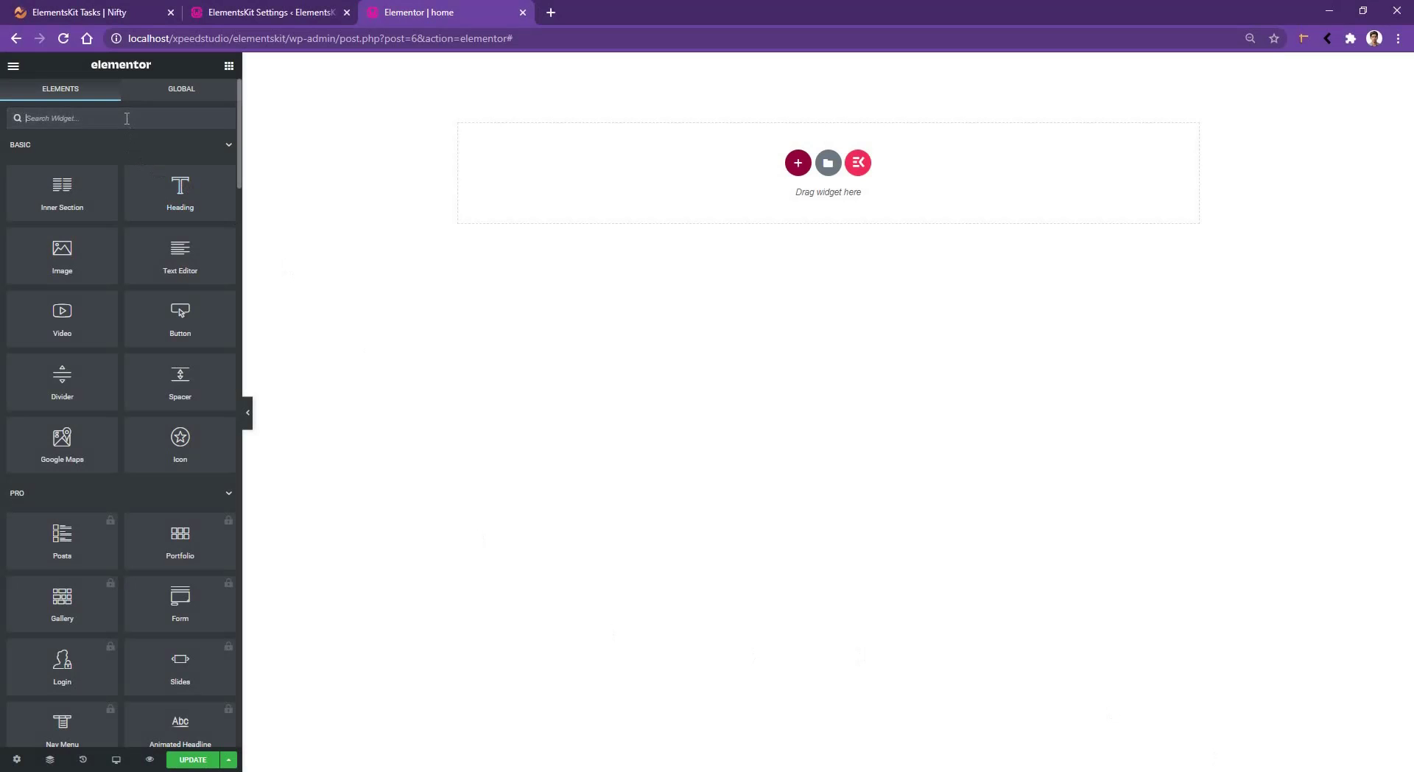
pyautogui.write('pie')
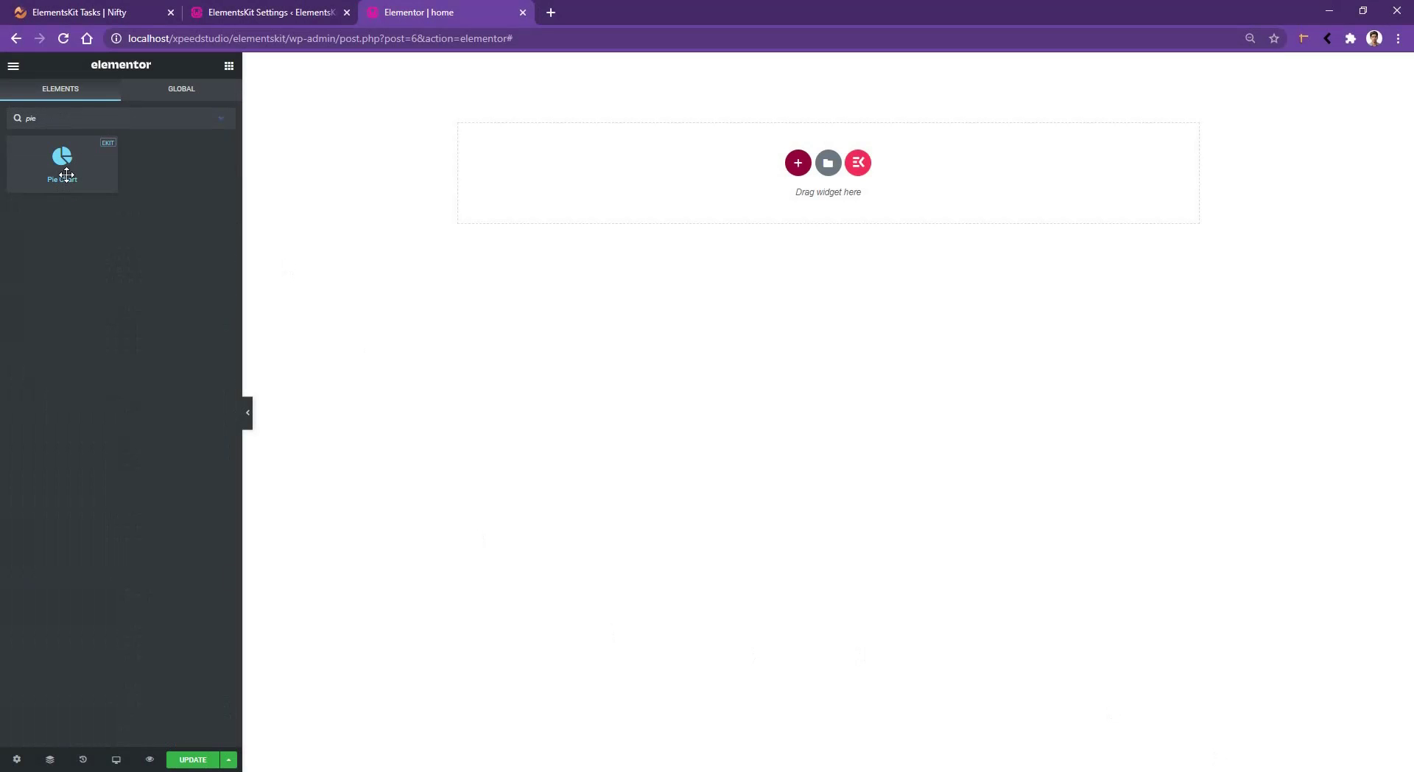
pyautogui.moveTo(96, 147); pyautogui.dragTo(752, 171)
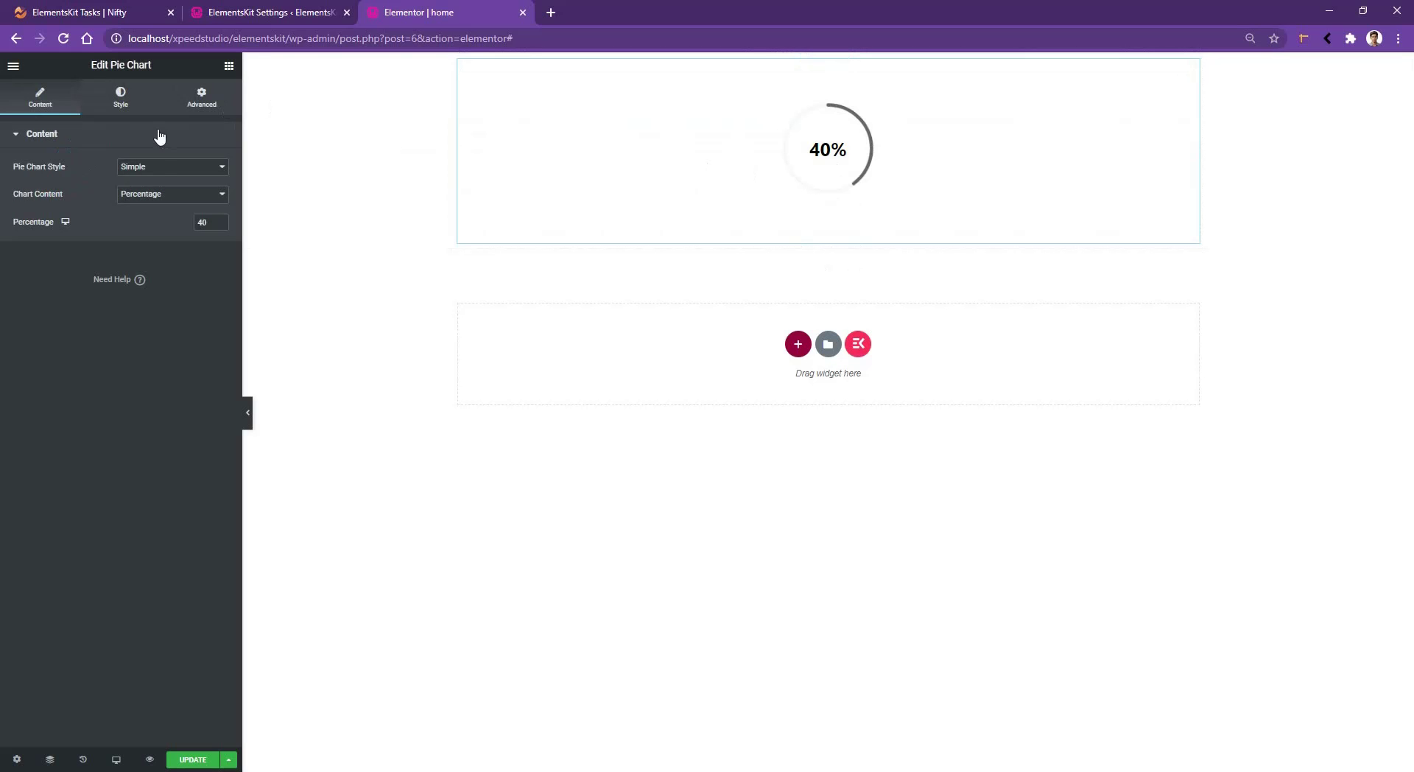
# Keep the Simple pie chart style and set the chart content to Icon.
pyautogui.click(157, 173)
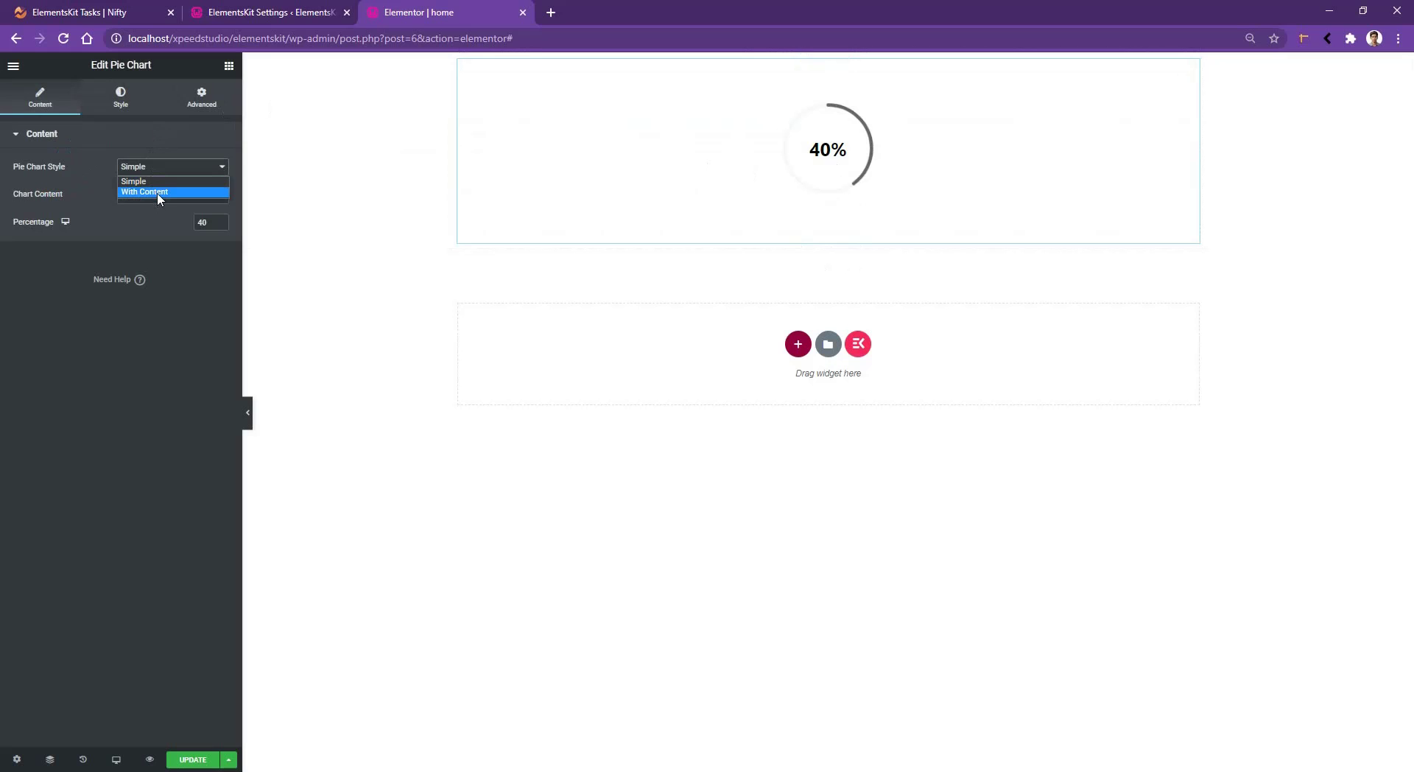
pyautogui.click(159, 184)
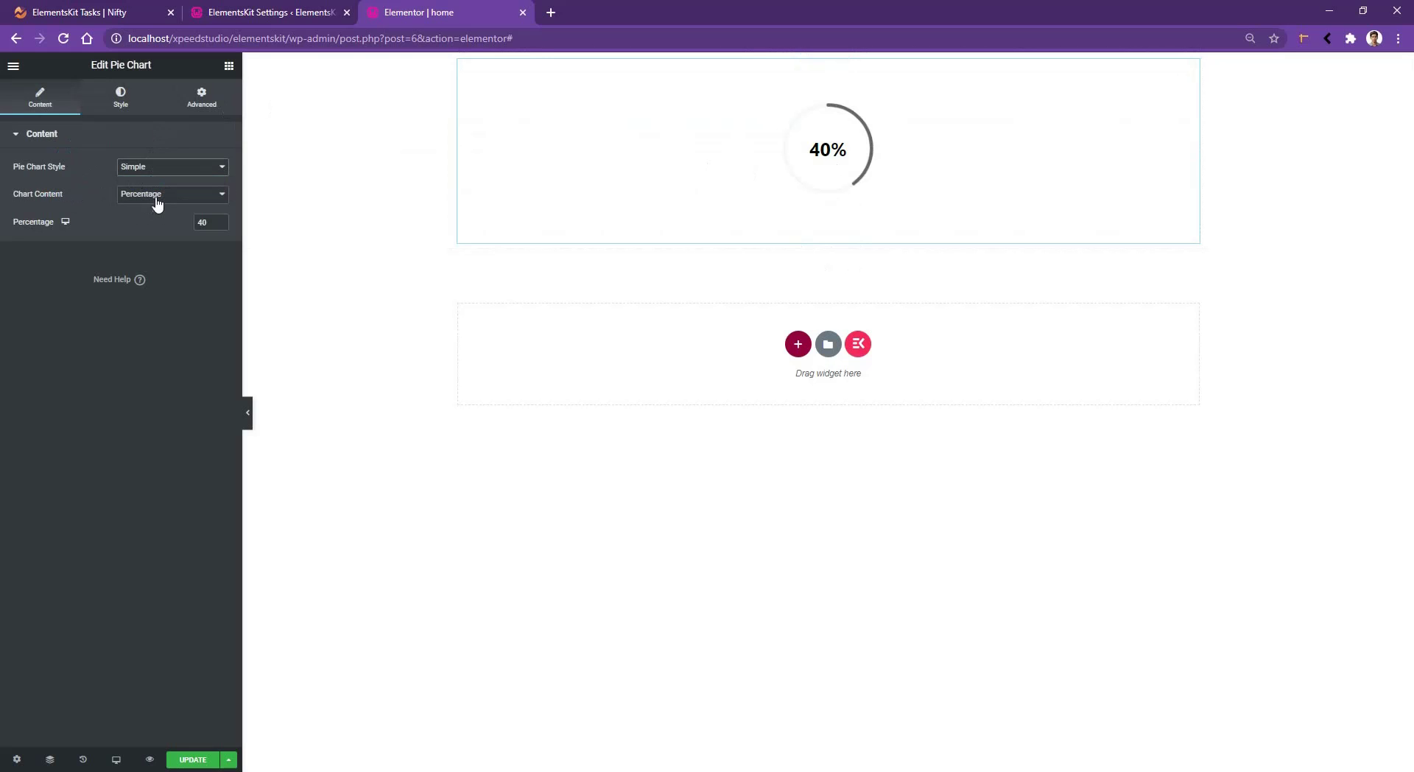
pyautogui.click(157, 199)
pyautogui.click(142, 219)
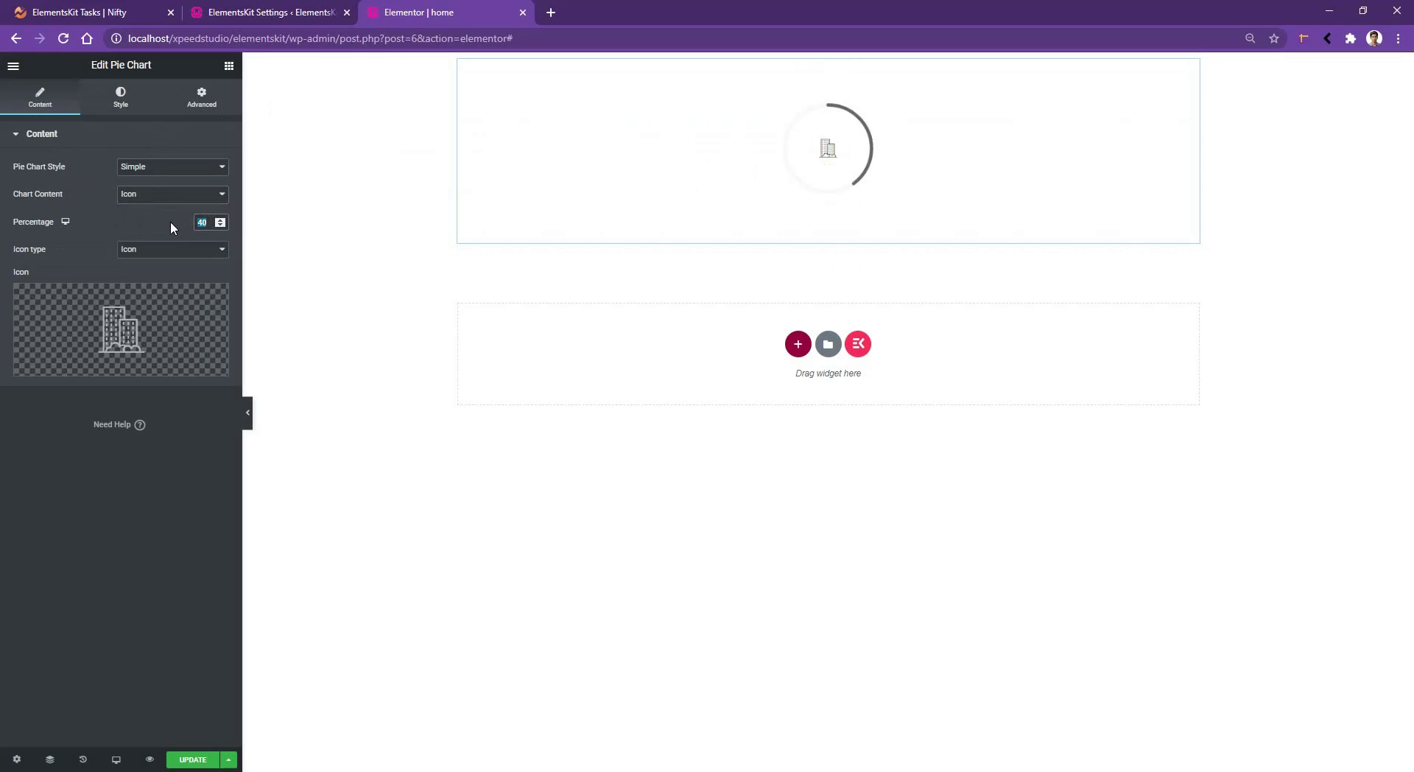
# Set the pie chart's percentage to 90 and choose the HTML5 icon from the icon library.
pyautogui.write('90')
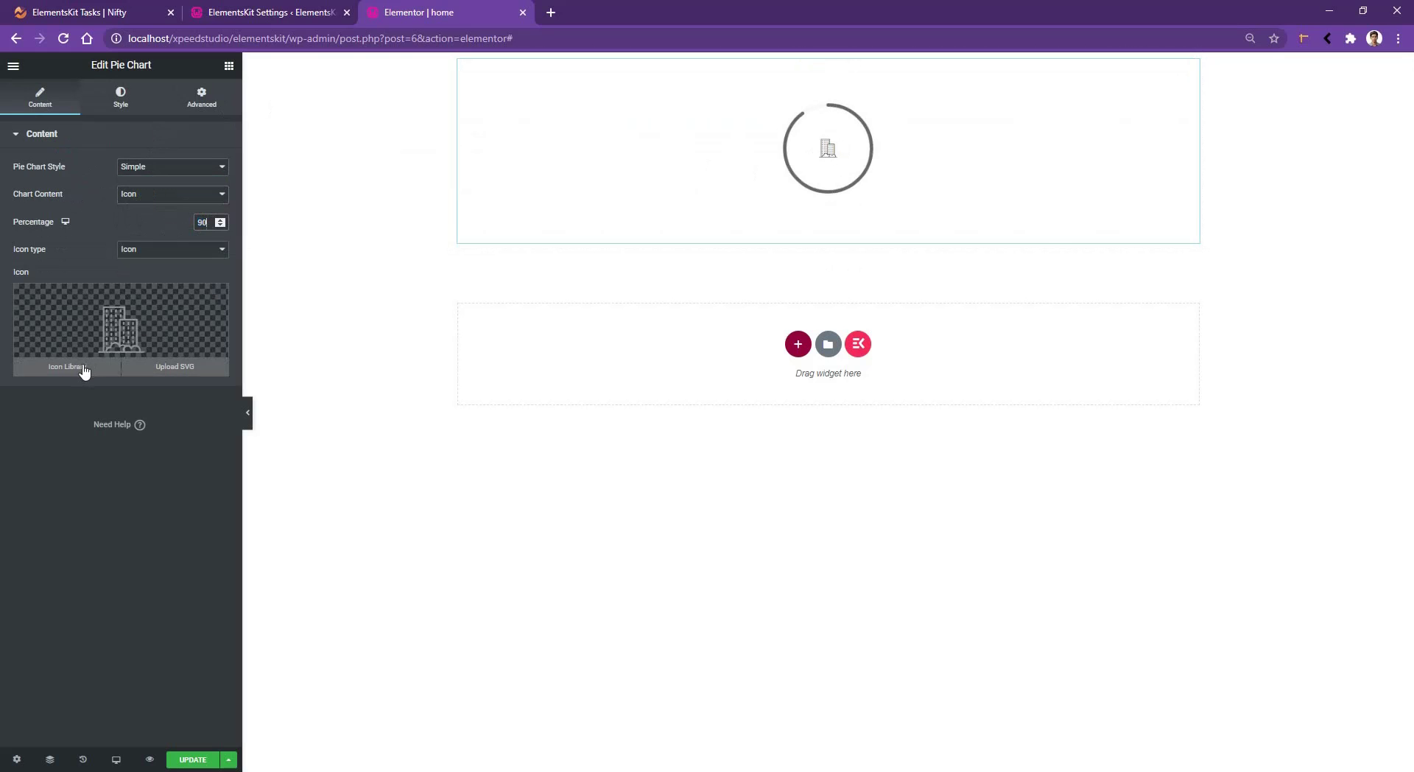
pyautogui.click(85, 368)
pyautogui.click(640, 213)
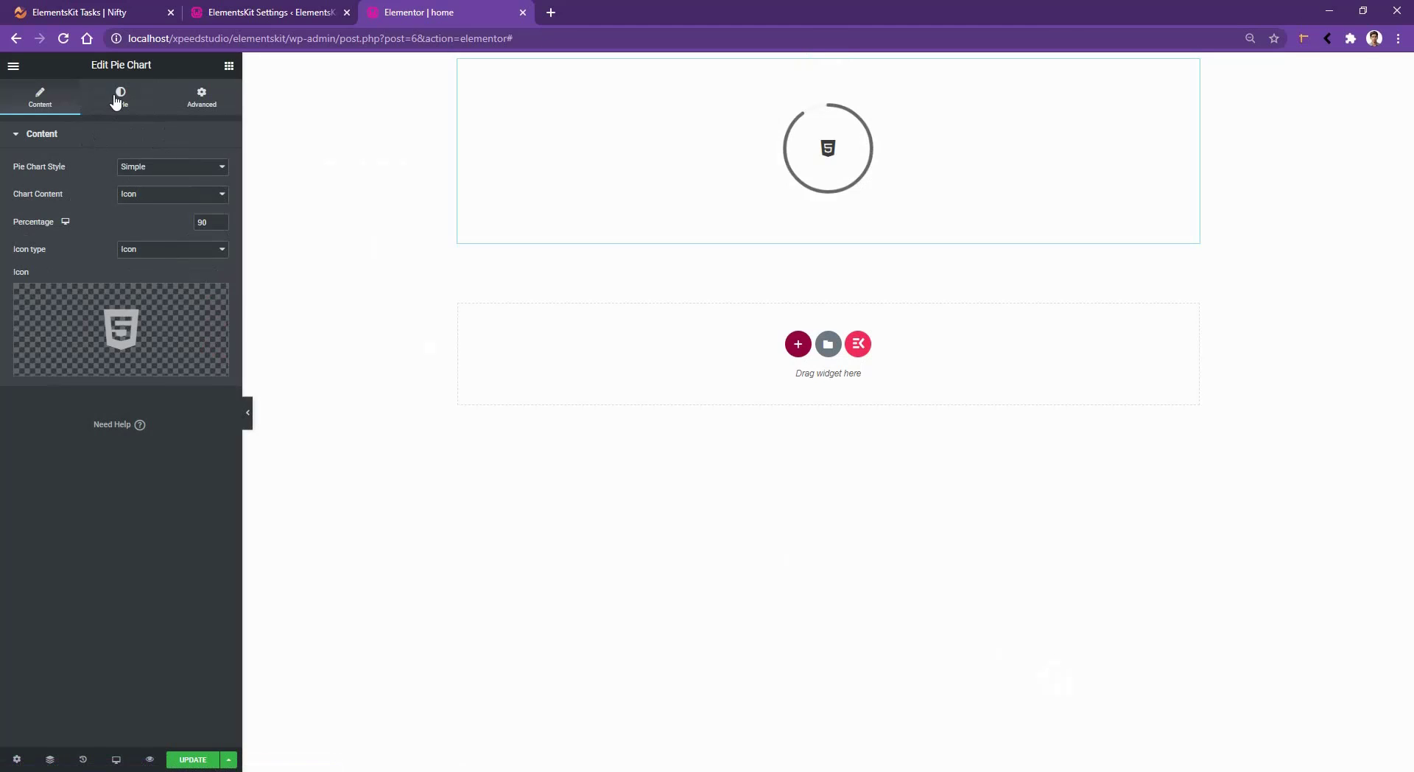
# Set the pie chart size to 400 and its border size to 15.
pyautogui.click(116, 101)
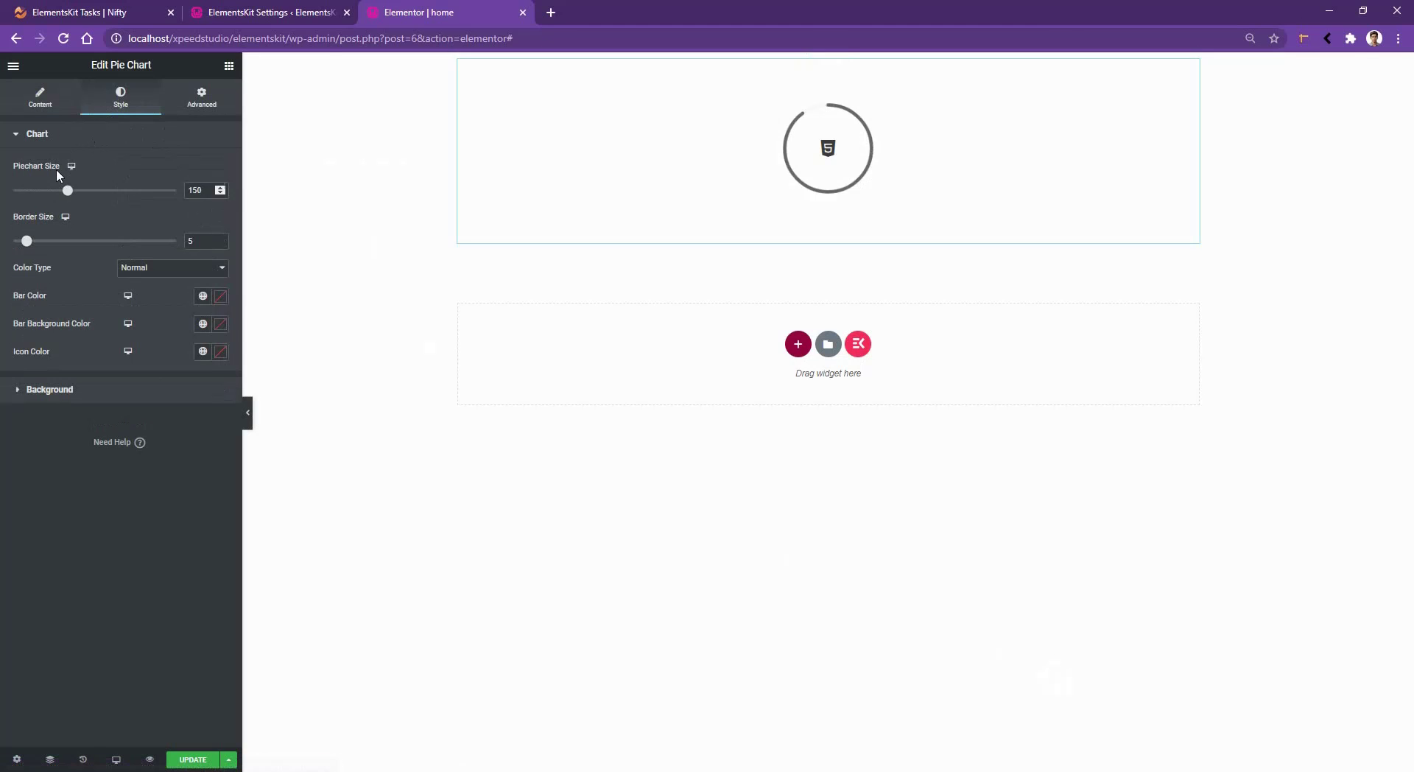
pyautogui.doubleClick(194, 190)
pyautogui.write('400')
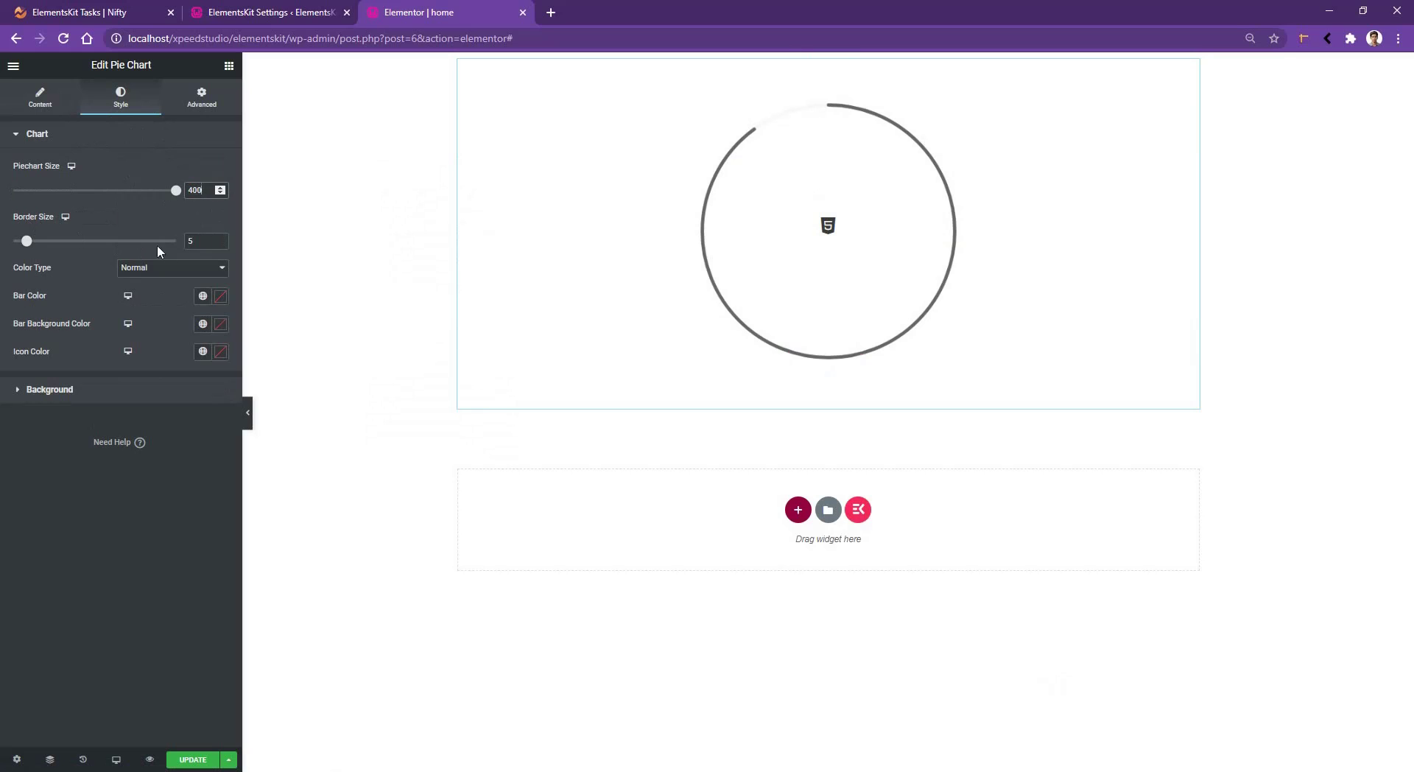
pyautogui.click(193, 241)
pyautogui.write('15')
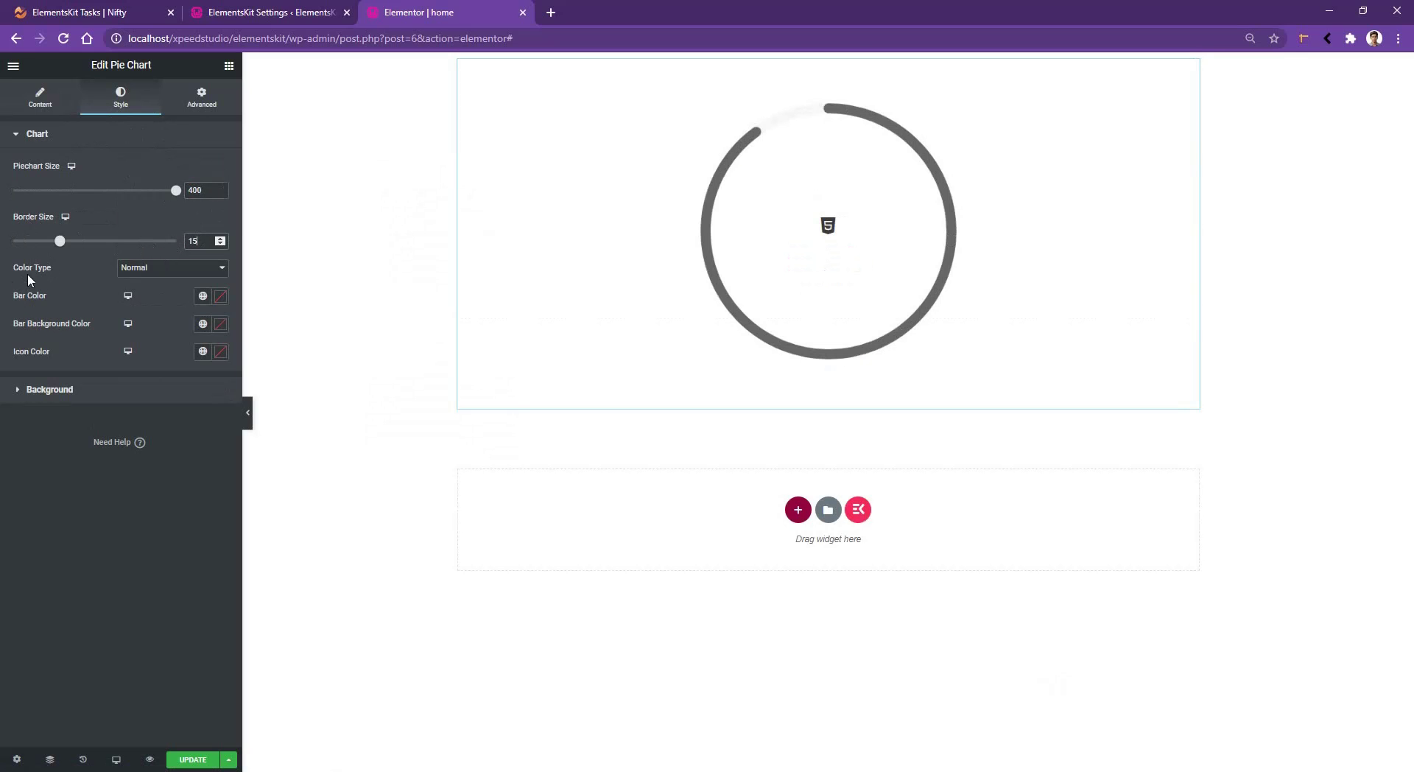
# Switch the chart's color type to Gradient and make the bar background color red.
pyautogui.click(144, 268)
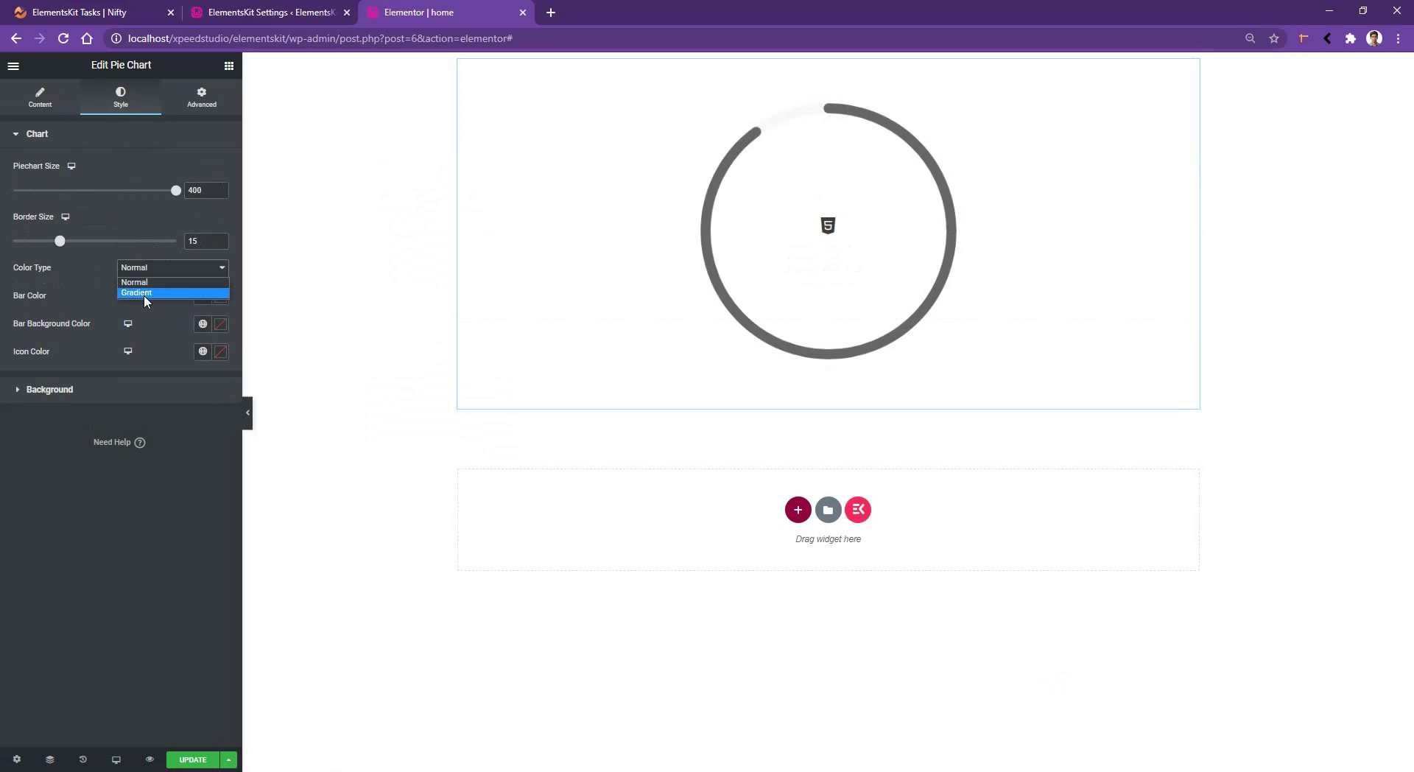
pyautogui.click(144, 293)
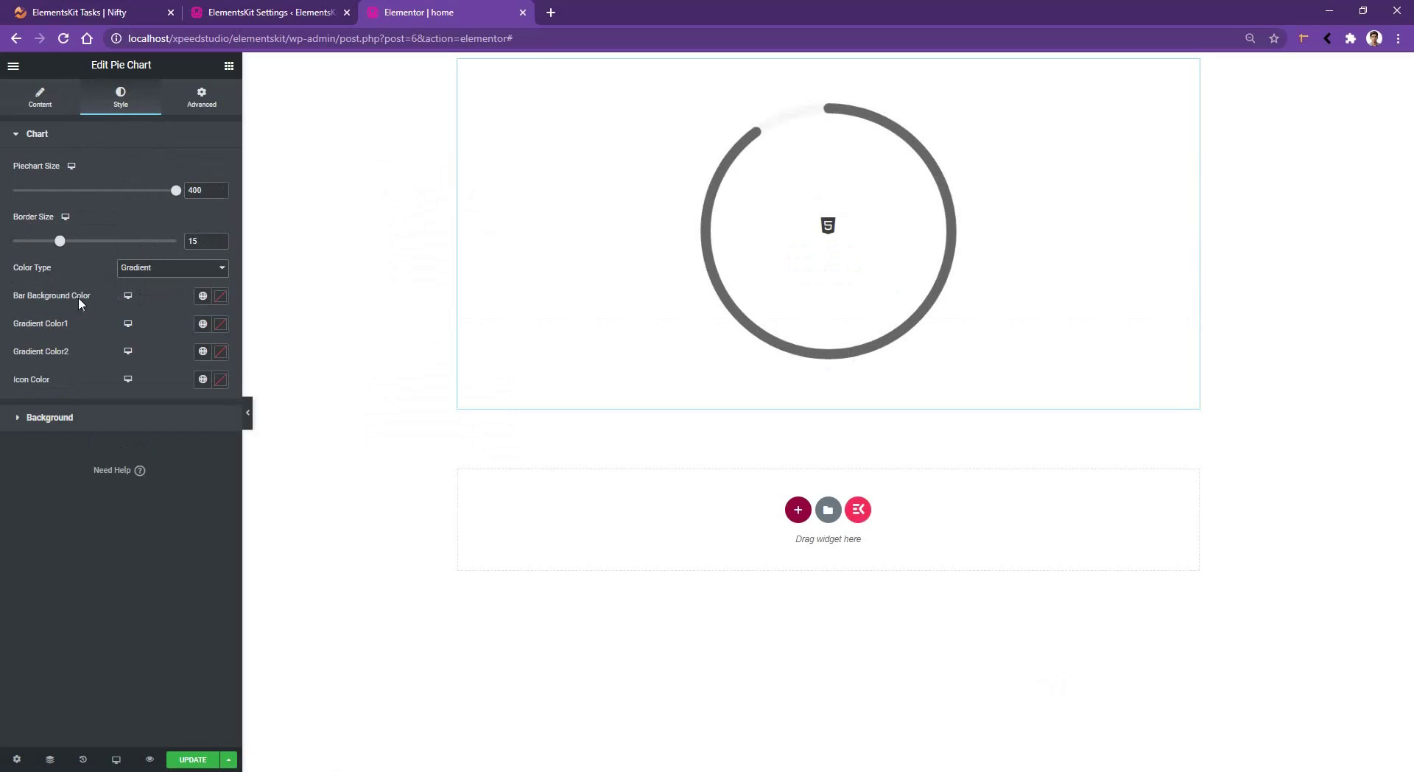
pyautogui.click(220, 295)
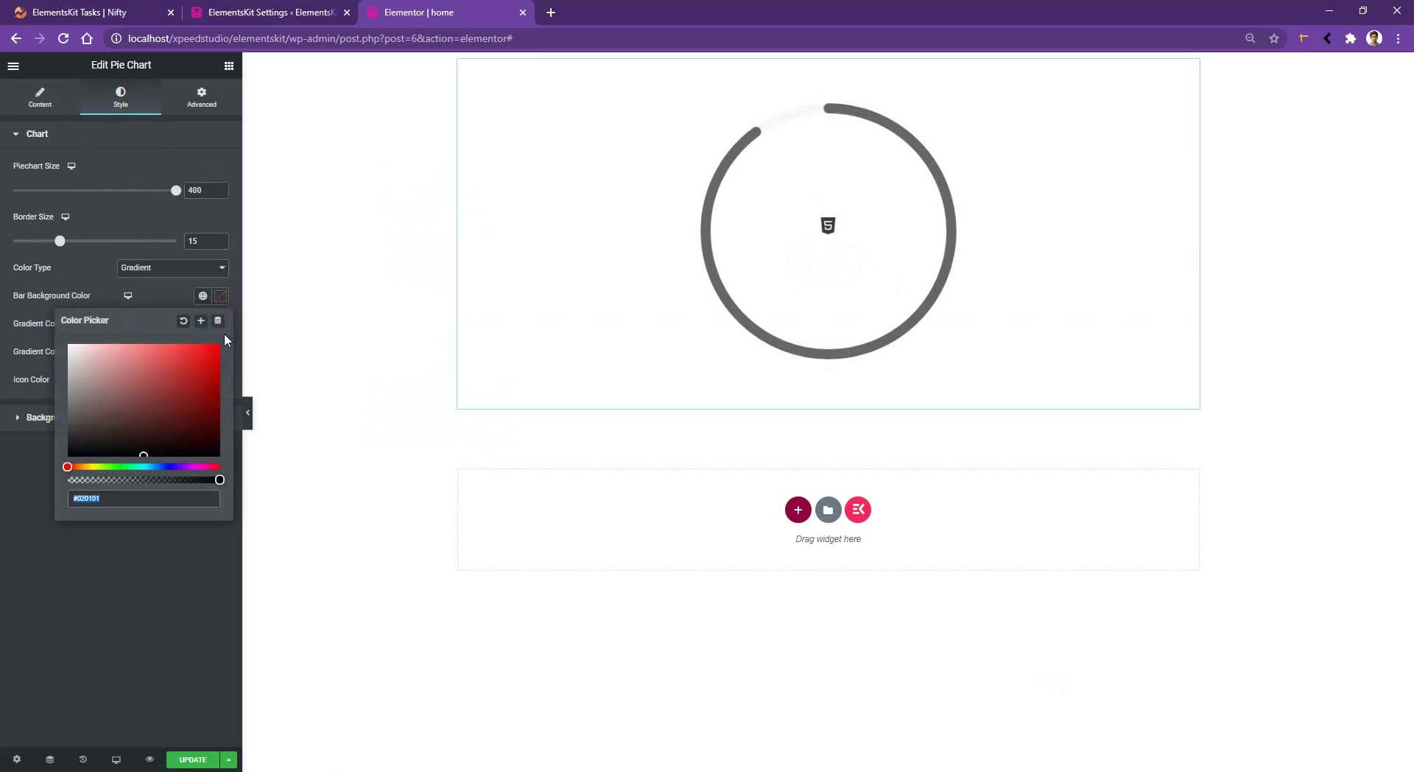
pyautogui.click(196, 365)
pyautogui.moveTo(196, 364); pyautogui.dragTo(243, 340)
pyautogui.click(123, 316)
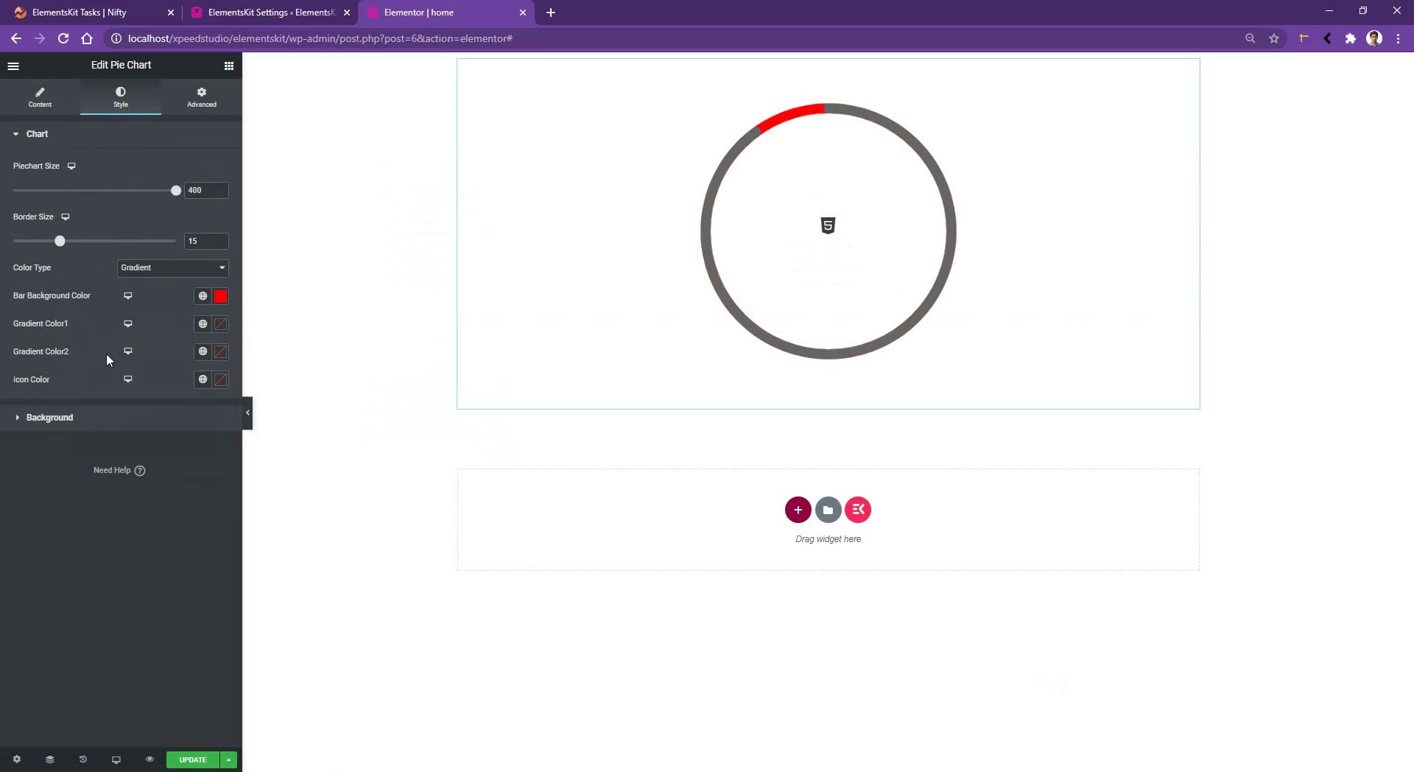
# Set the bar's first gradient color to blue and the second to a light violet-blue.
pyautogui.click(220, 324)
pyautogui.click(165, 492)
pyautogui.click(211, 414)
pyautogui.click(147, 330)
pyautogui.click(225, 358)
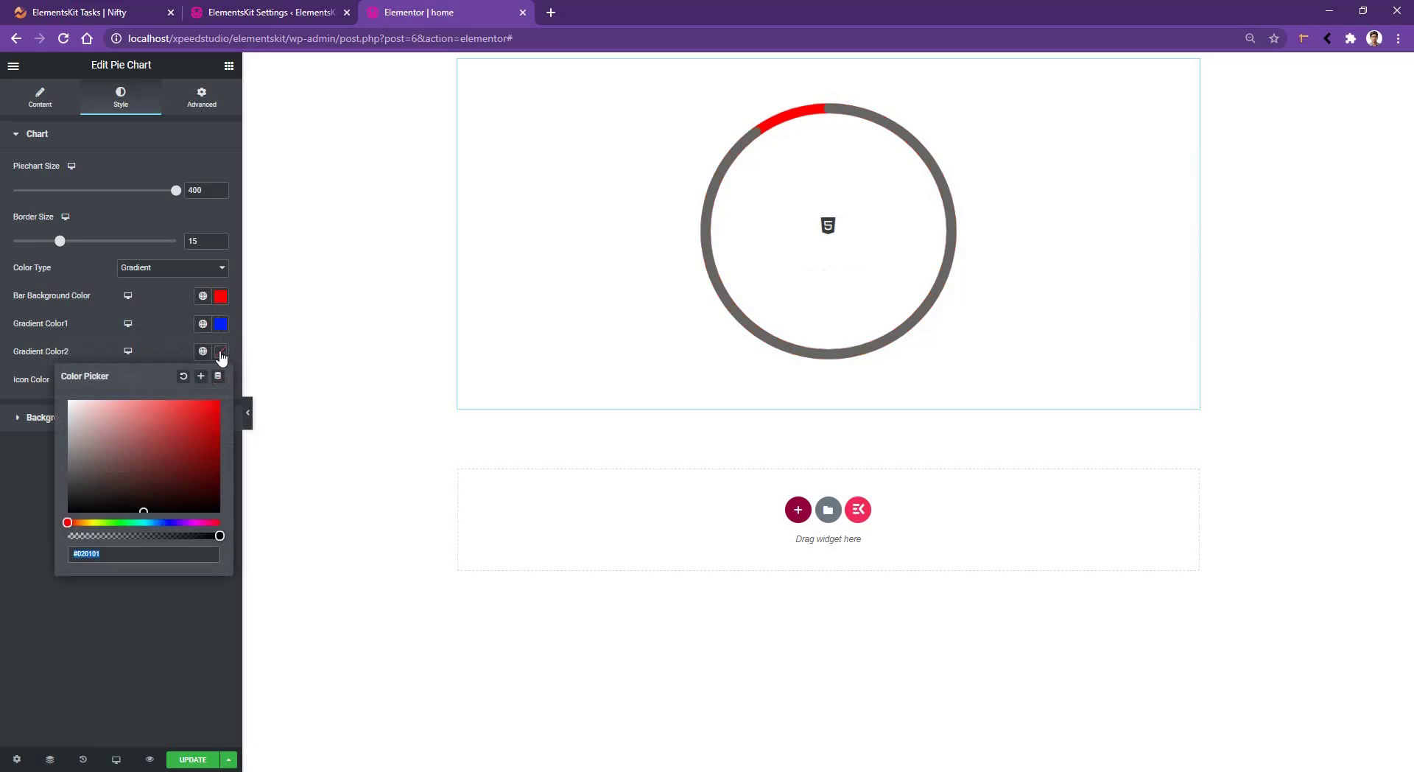
pyautogui.click(167, 517)
pyautogui.click(1, 373)
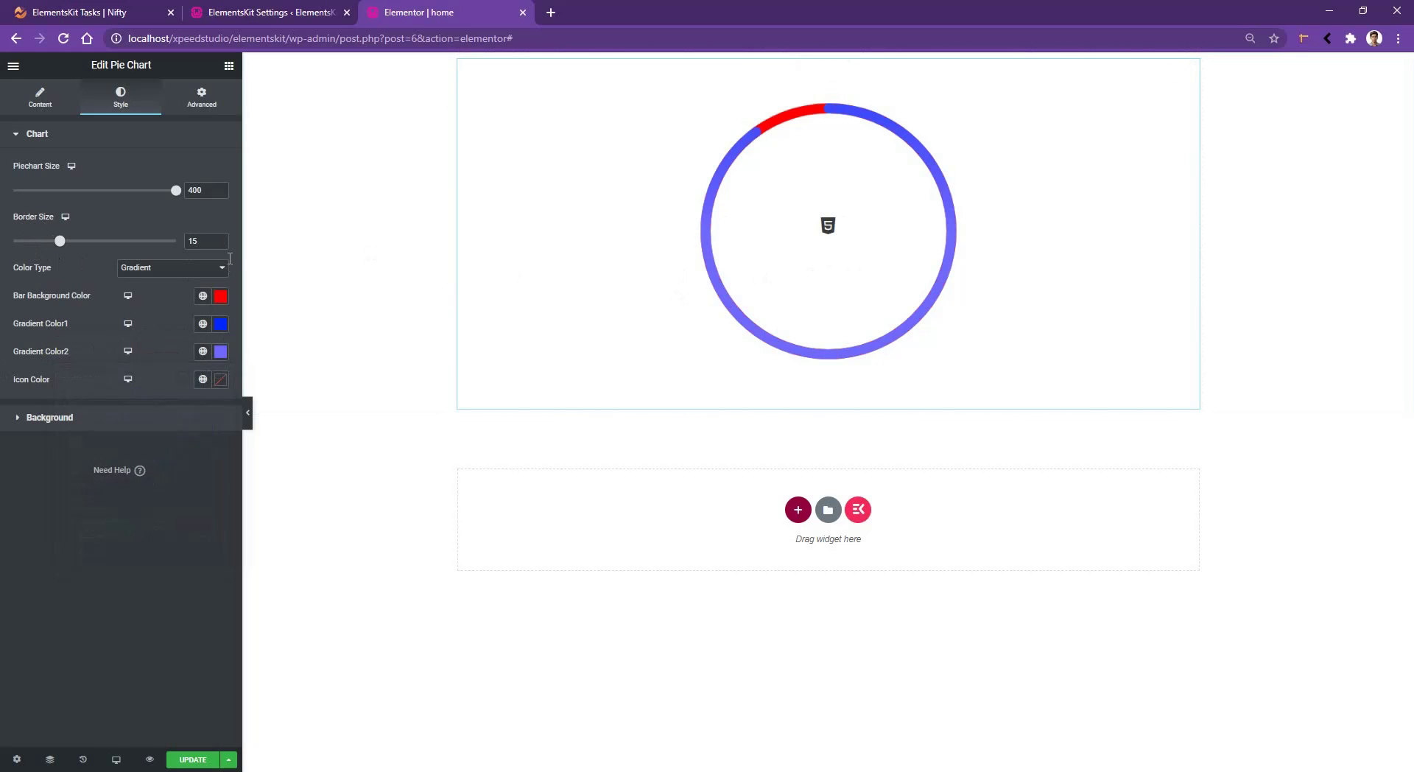
# Increase the chart's border size to 30 and color the icon blue.
pyautogui.moveTo(205, 241); pyautogui.dragTo(170, 237)
pyautogui.write('30')
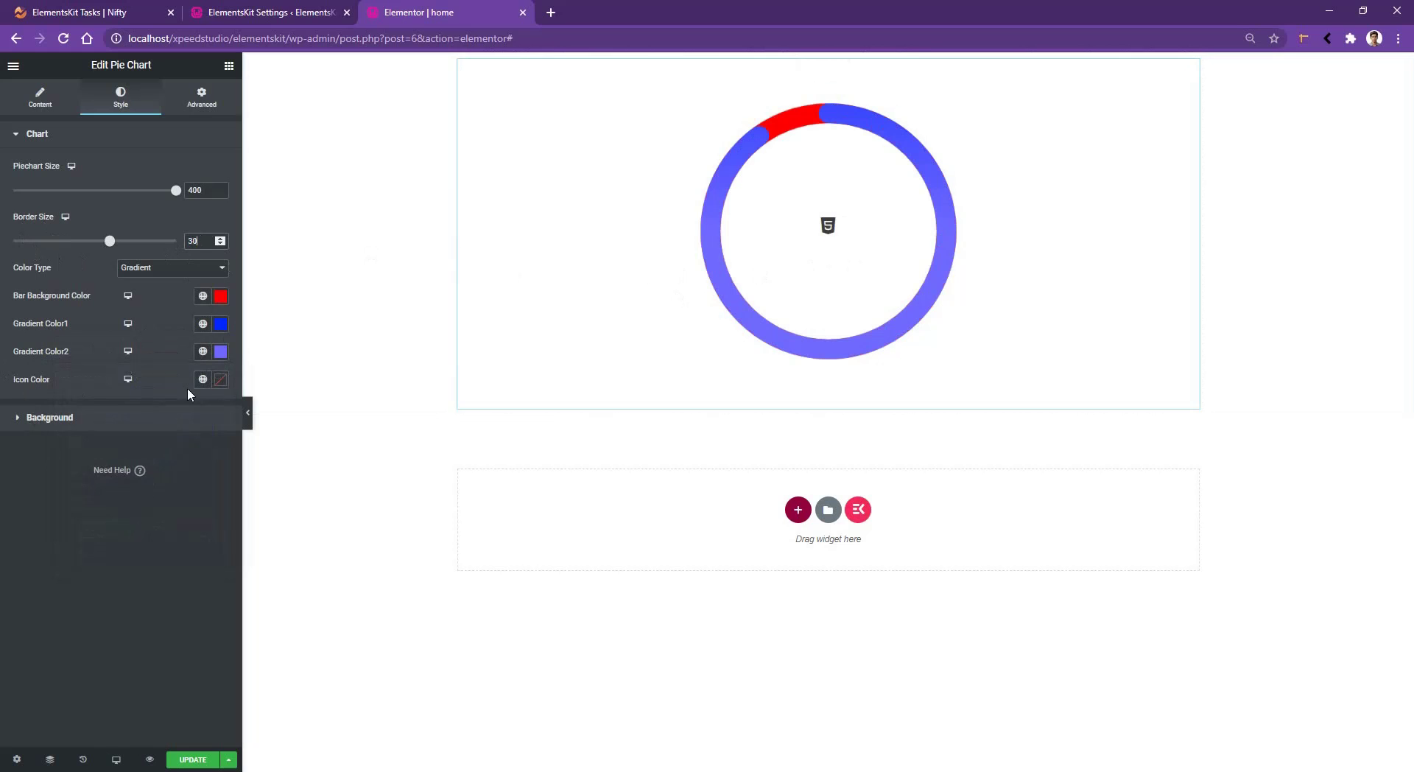
pyautogui.click(220, 380)
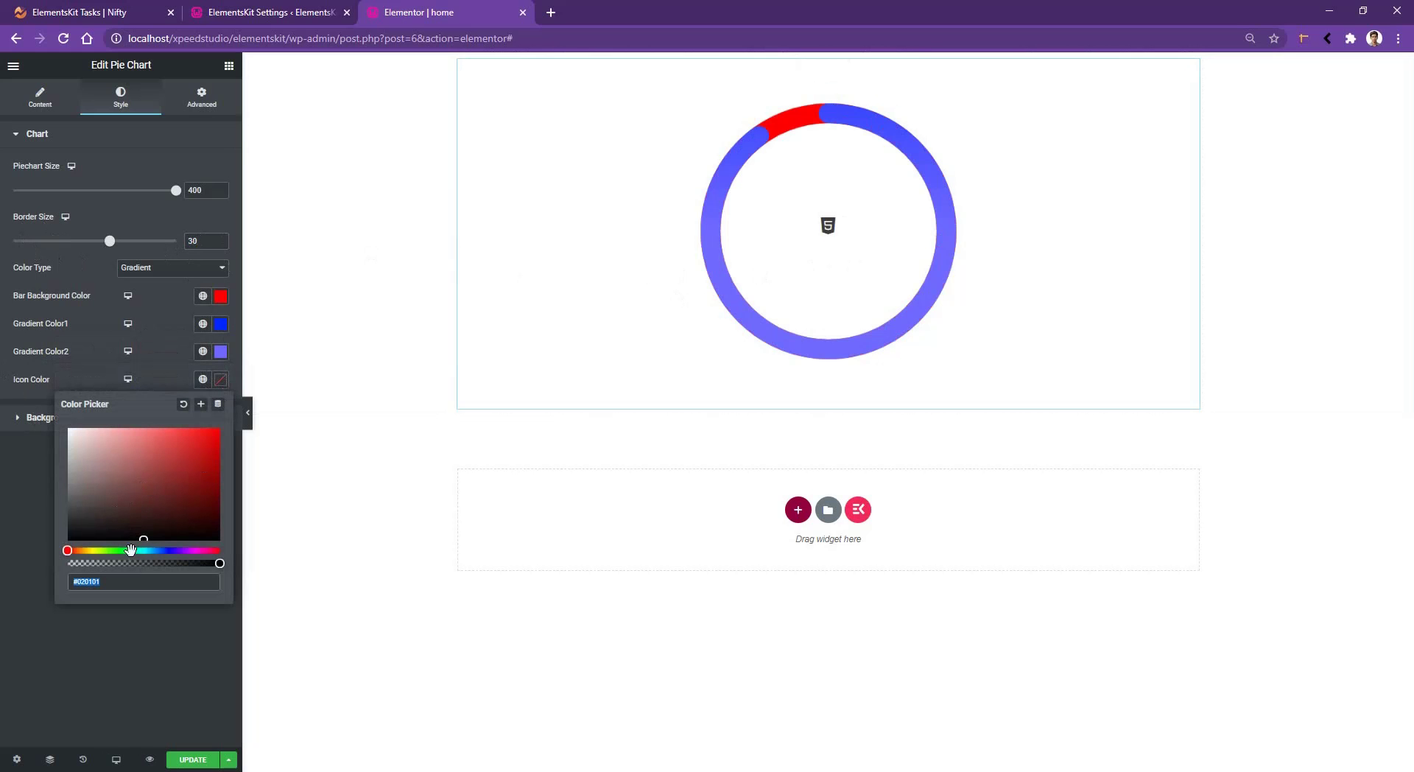
pyautogui.click(168, 551)
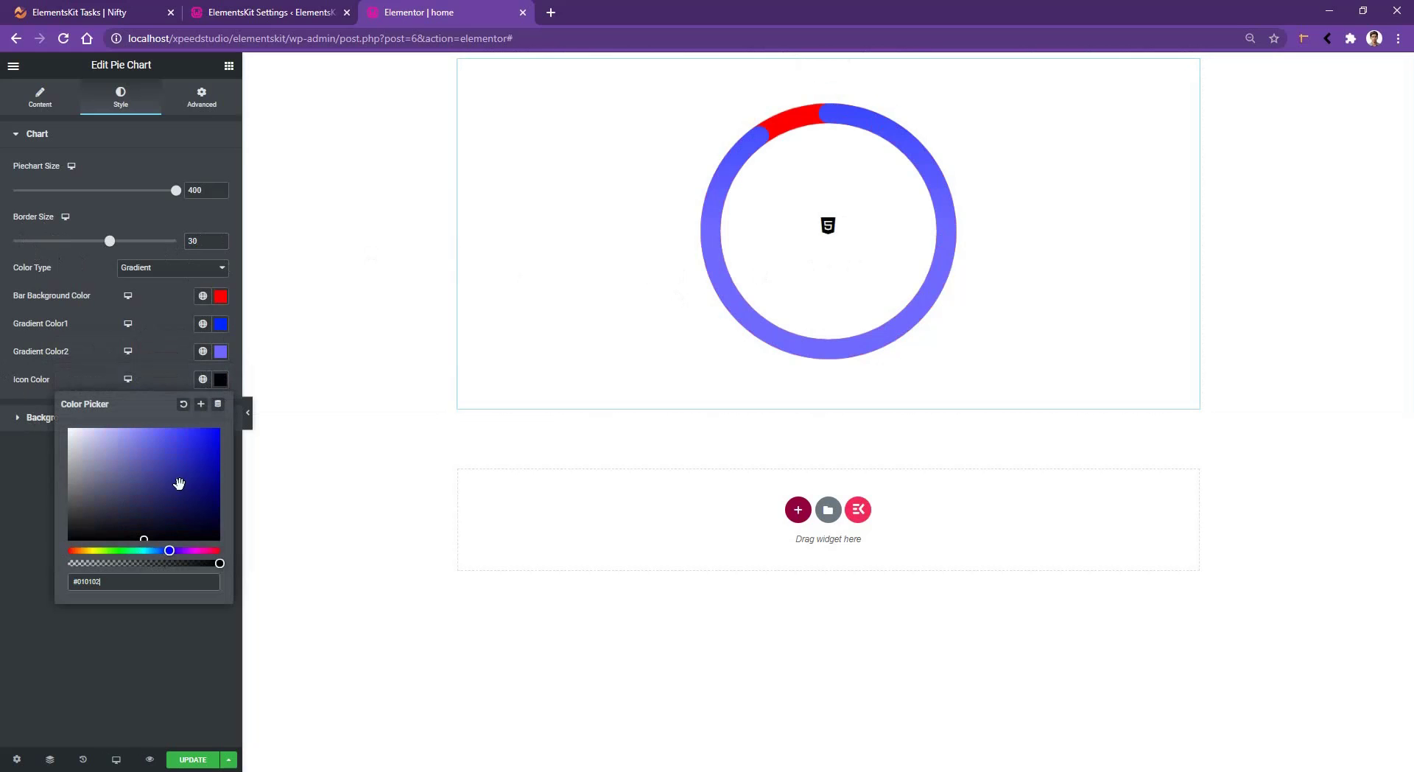
pyautogui.moveTo(180, 484); pyautogui.dragTo(197, 431)
pyautogui.click(3, 475)
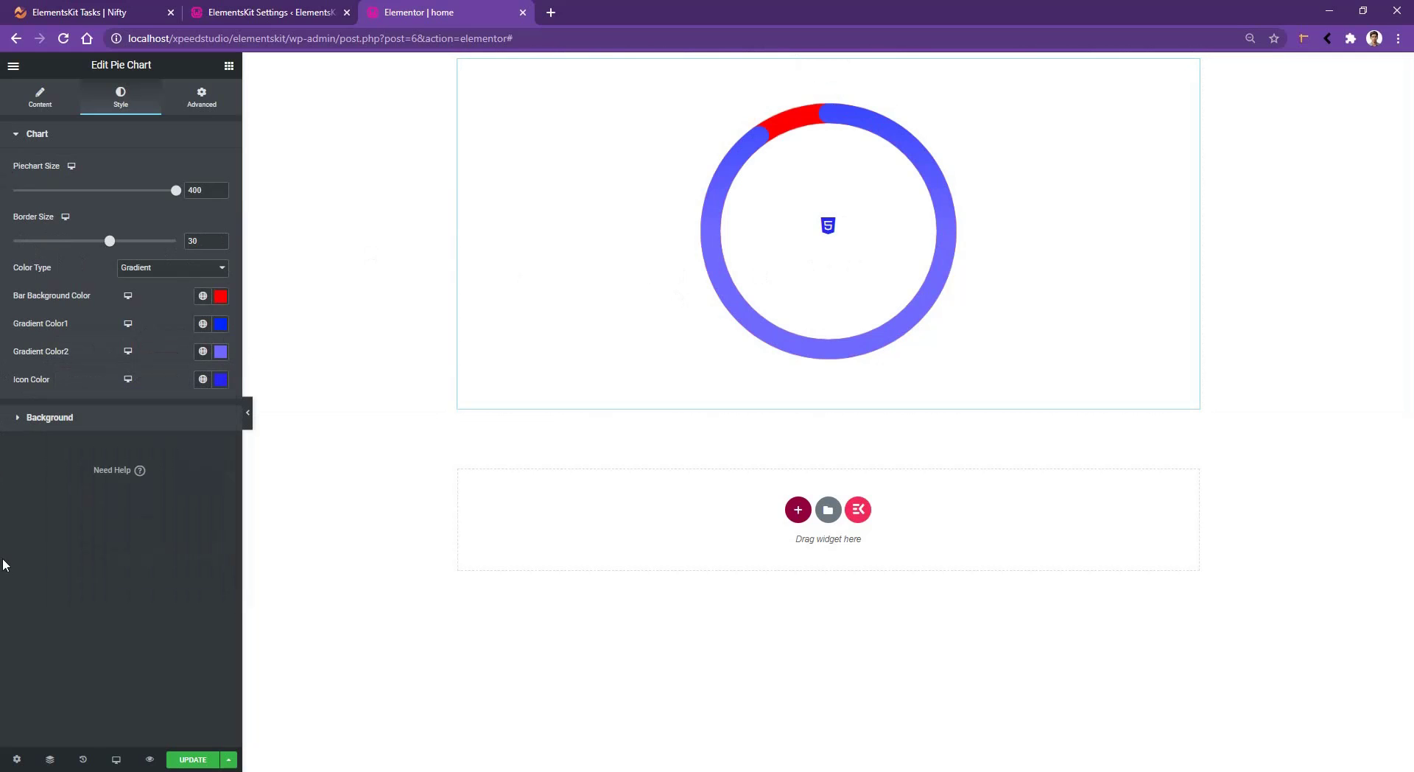
# Give the pie chart a classic background in light grey #E2E2E2 for its normal state.
pyautogui.click(24, 421)
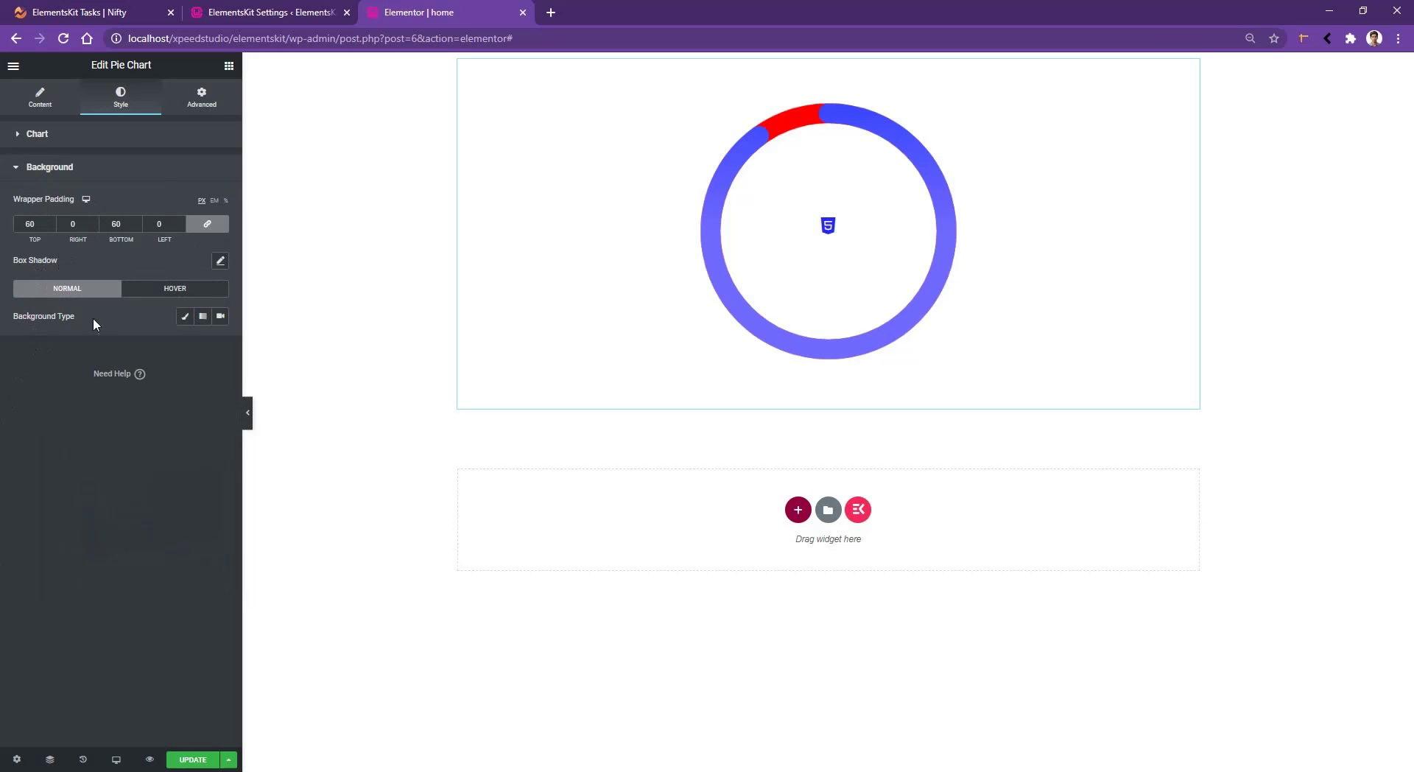
pyautogui.click(185, 316)
pyautogui.click(220, 344)
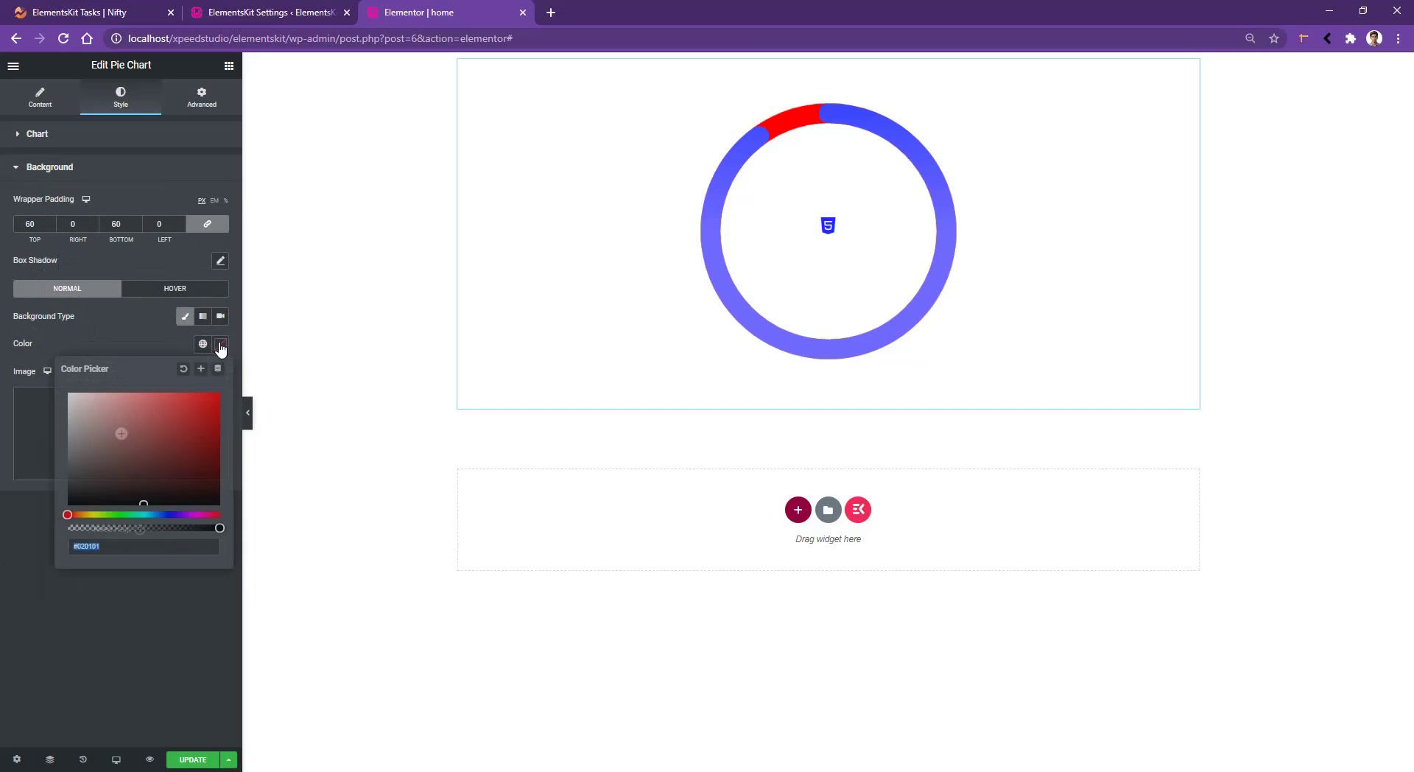
pyautogui.moveTo(82, 415); pyautogui.dragTo(50, 406)
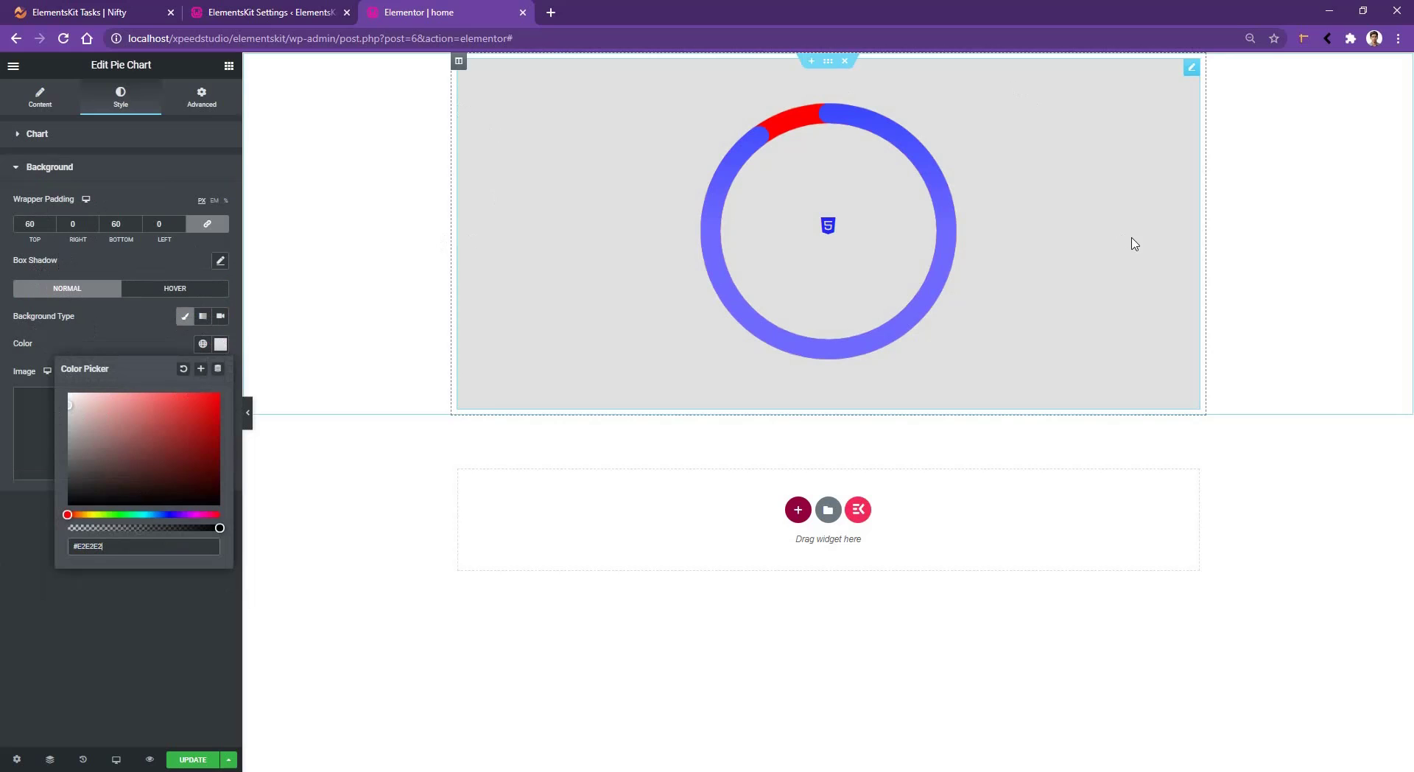
pyautogui.click(361, 318)
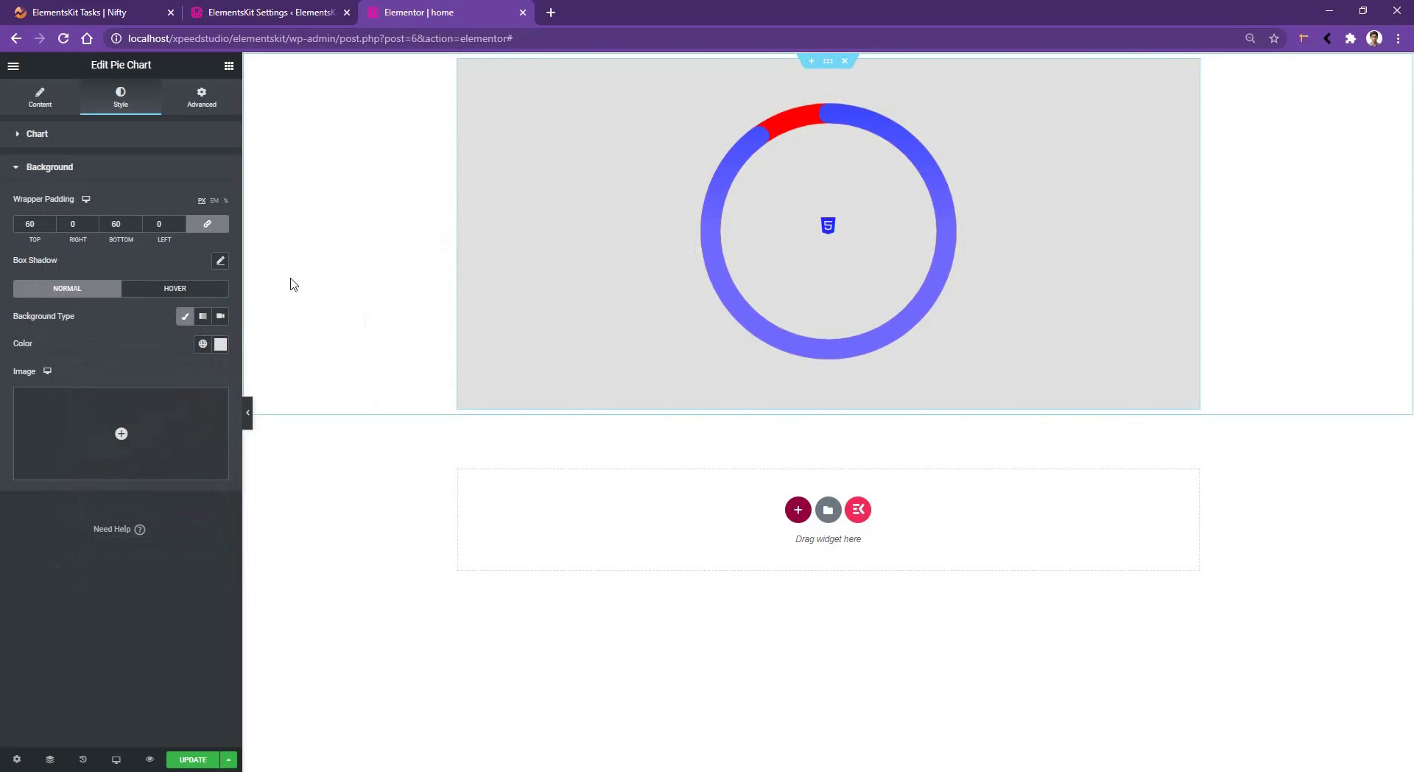
# Set the hover animation of the pie chart's background to Bounce In.
pyautogui.click(181, 292)
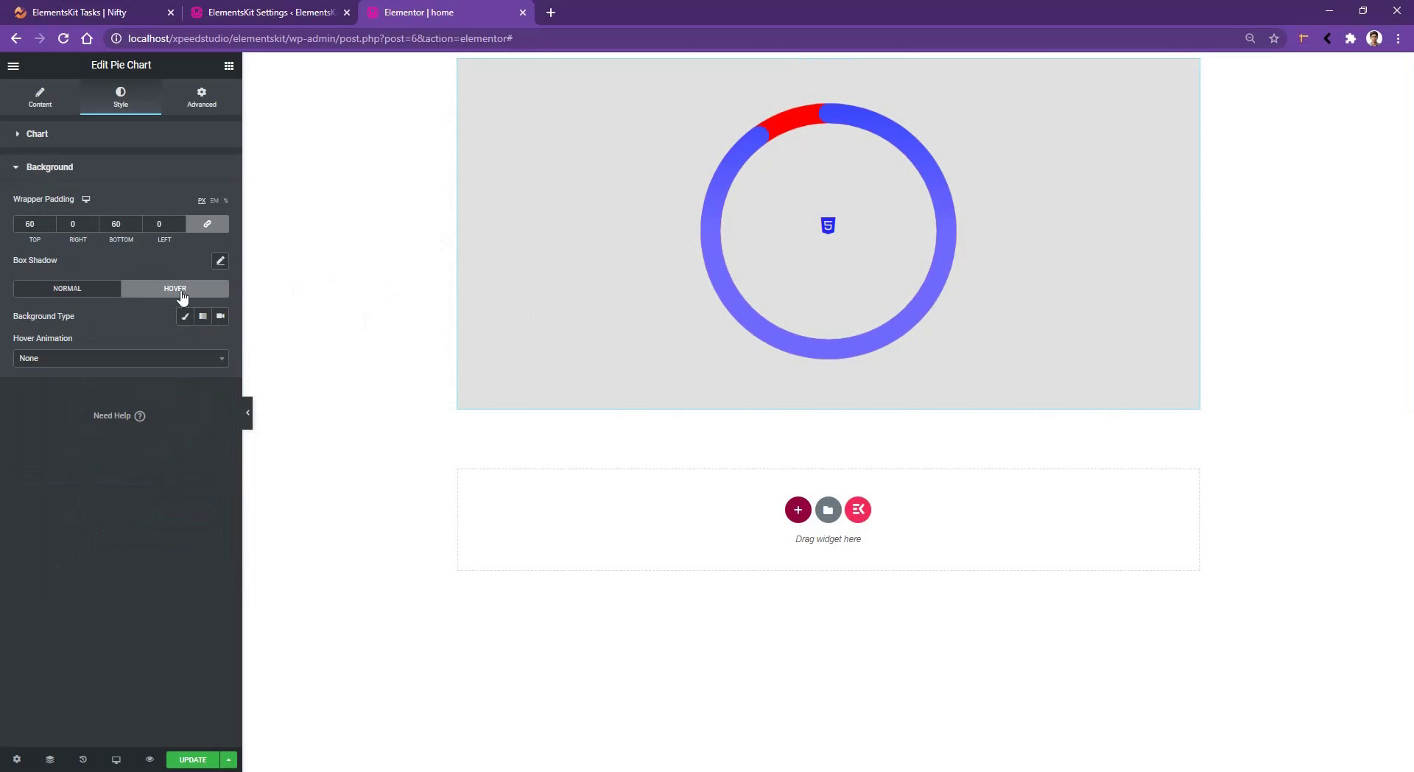
pyautogui.click(89, 358)
pyautogui.click(93, 359)
pyautogui.click(93, 359)
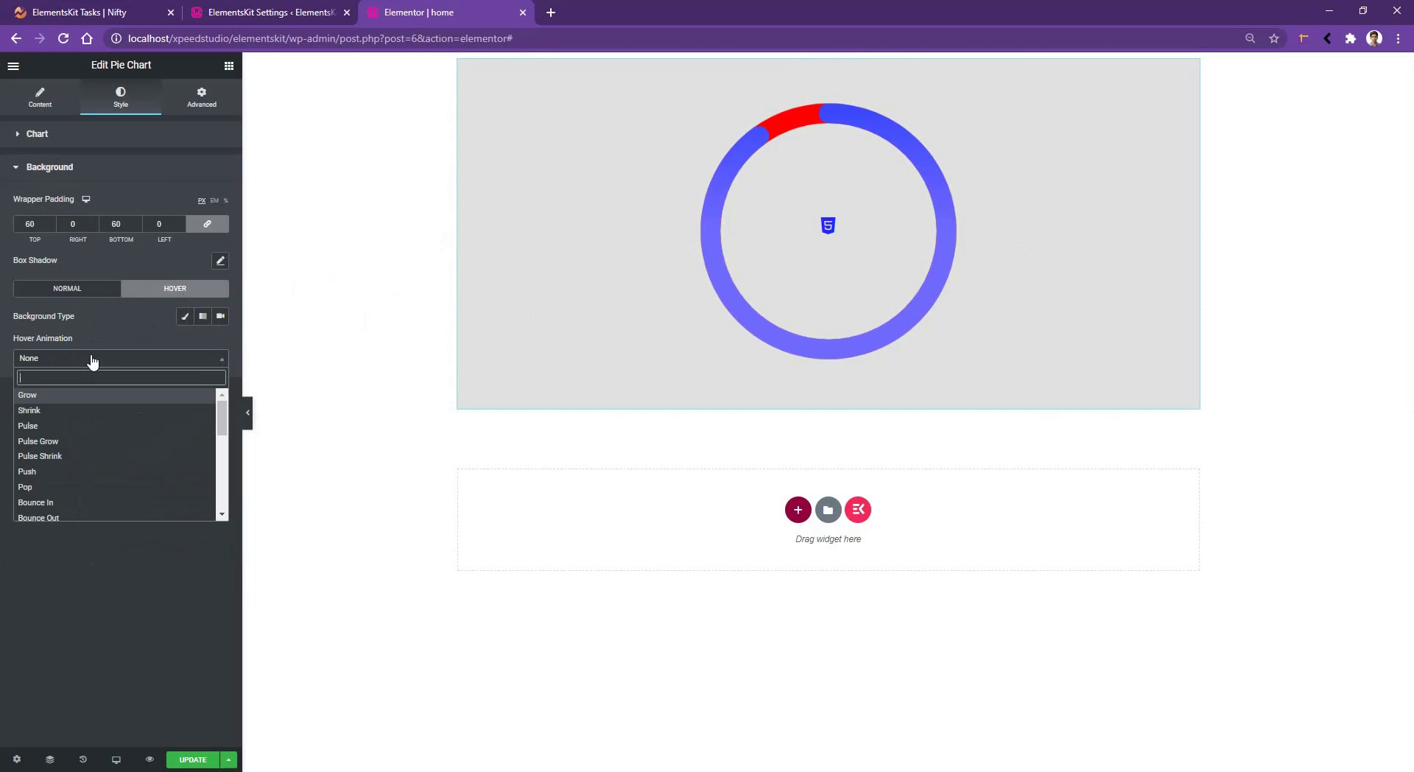
pyautogui.click(59, 504)
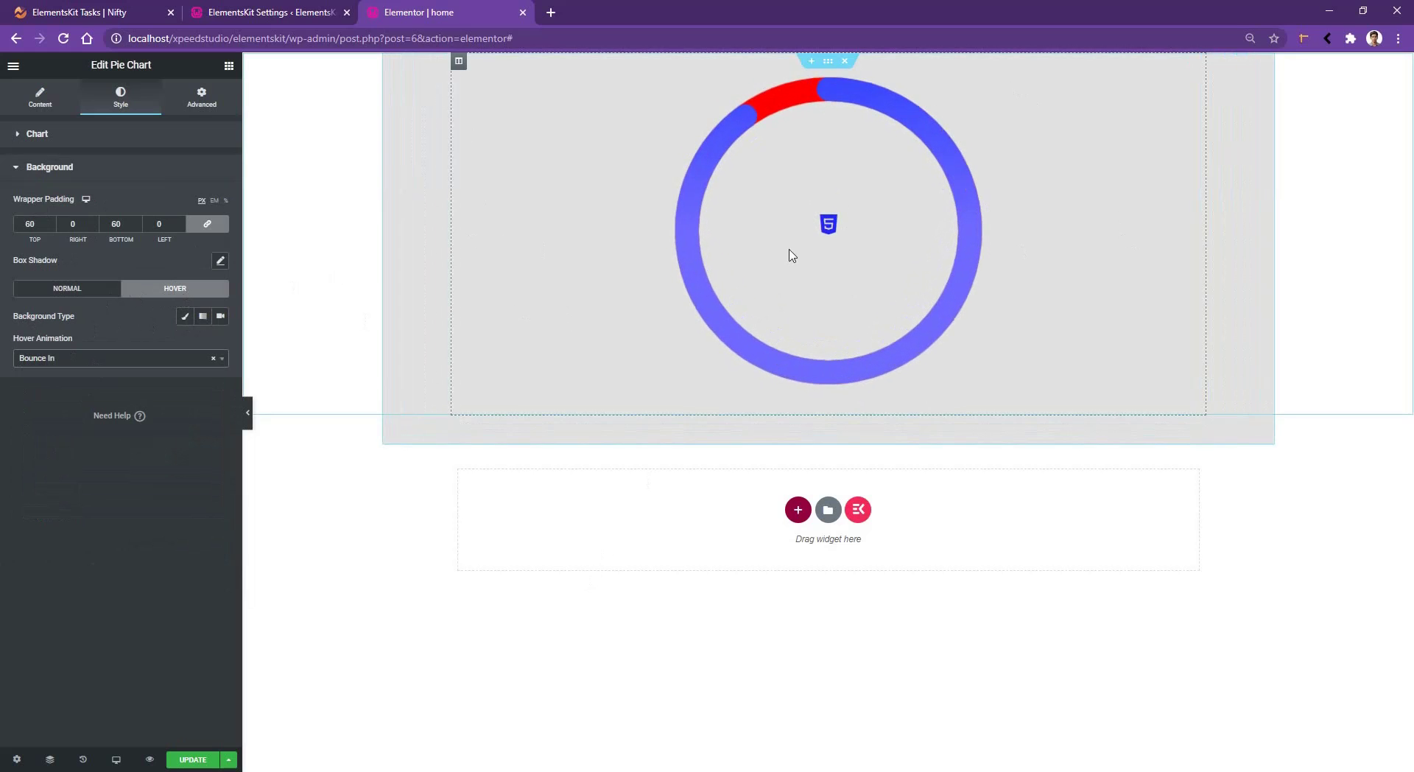
# Change the pie chart's hover animation to Skew.
pyautogui.click(96, 359)
pyautogui.scroll(-10, 98, 456)
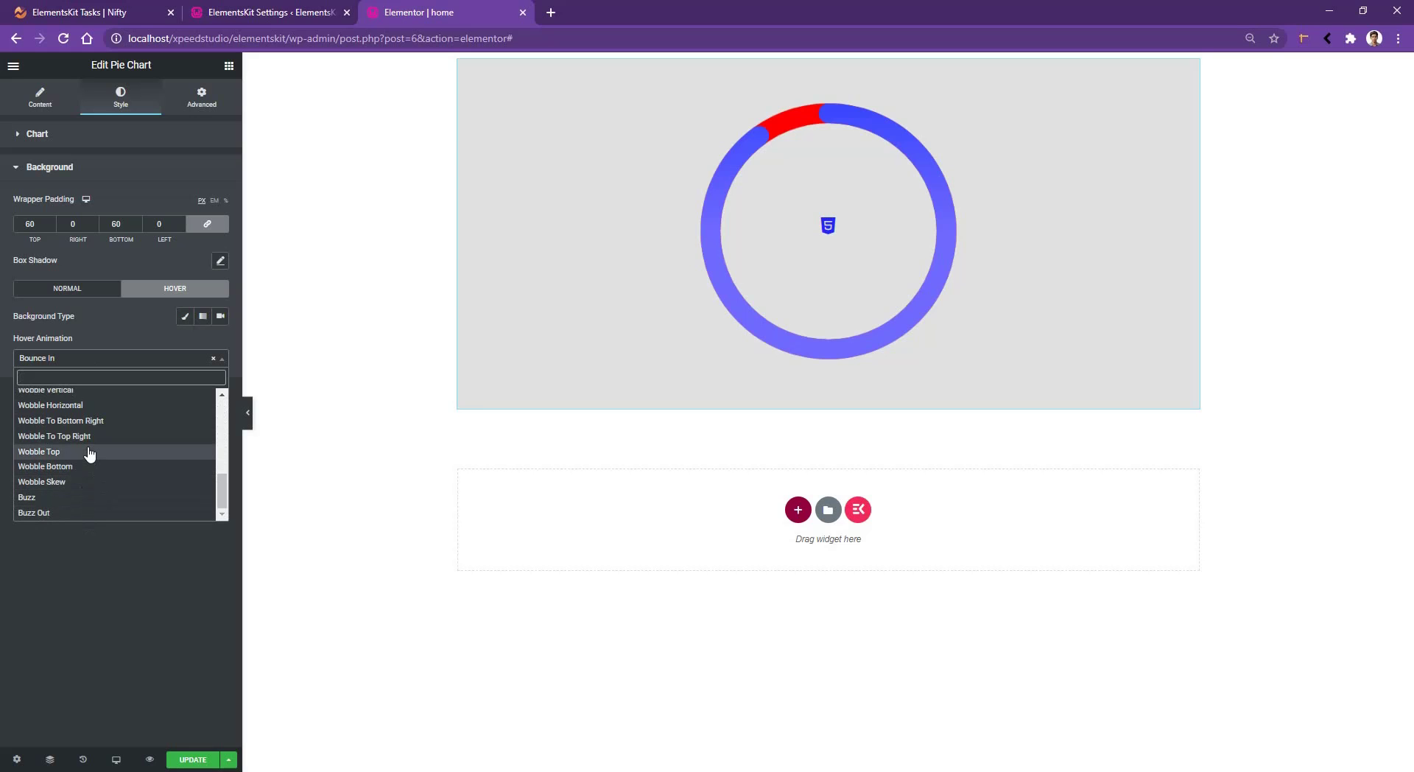
pyautogui.scroll(1, 90, 454)
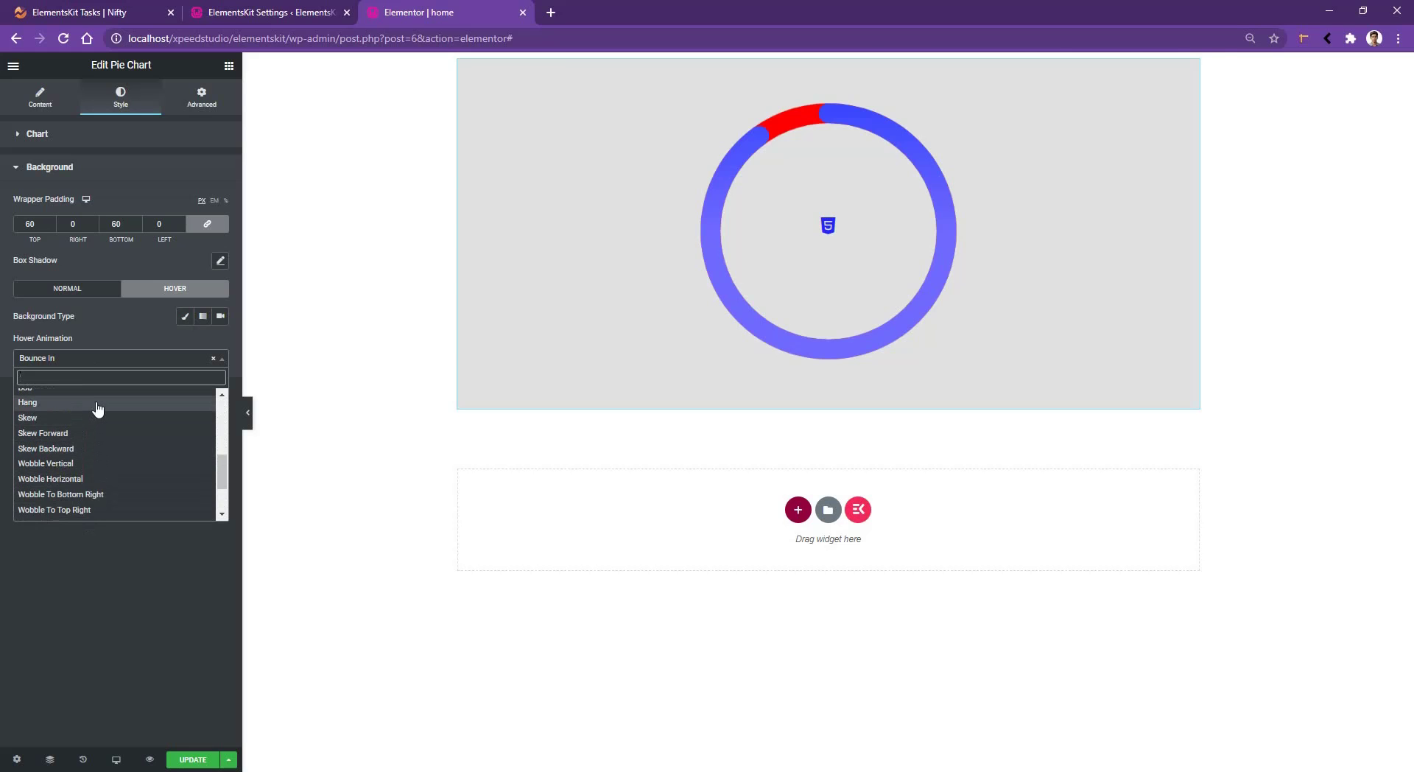
pyautogui.click(96, 417)
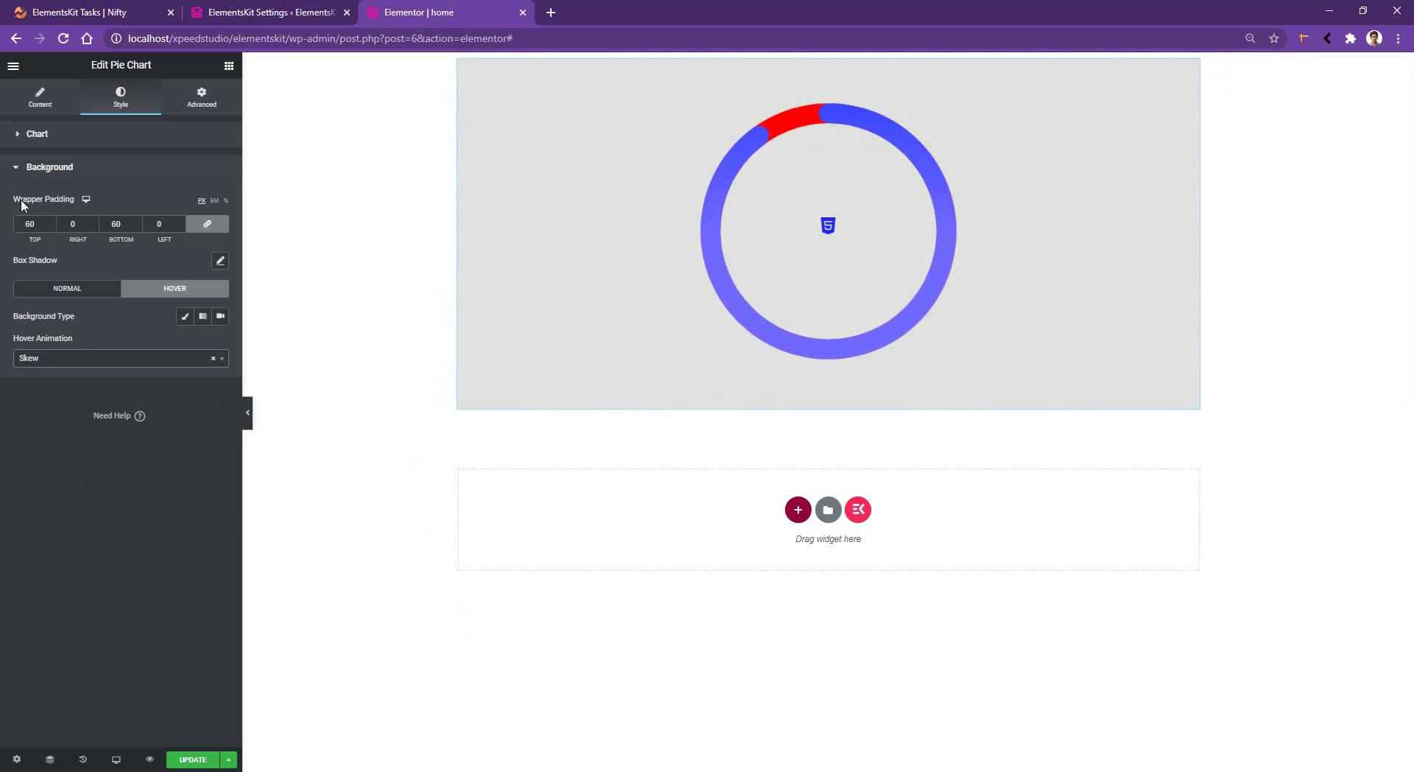
# Change the pie chart style to With Content and keep the content type Static.
pyautogui.click(38, 103)
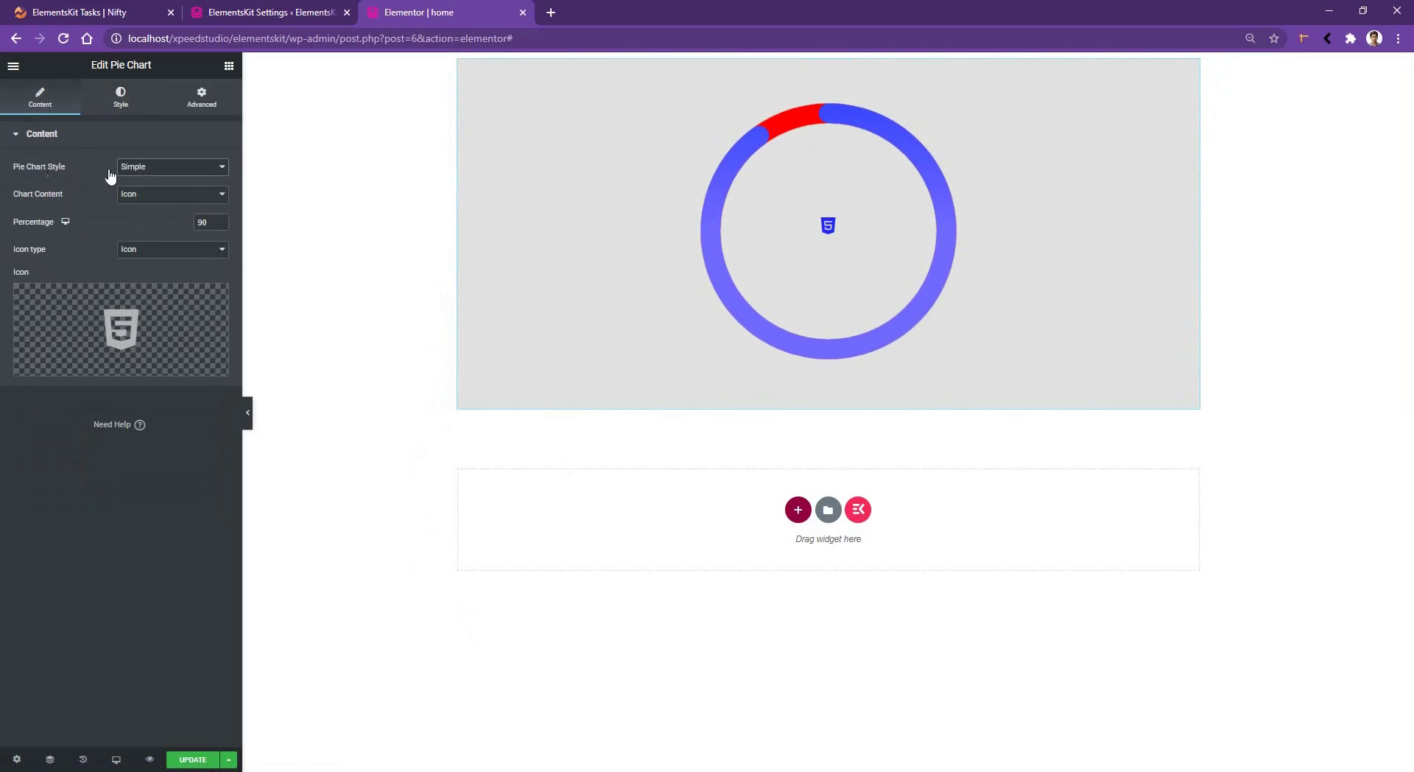
pyautogui.click(177, 172)
pyautogui.click(165, 192)
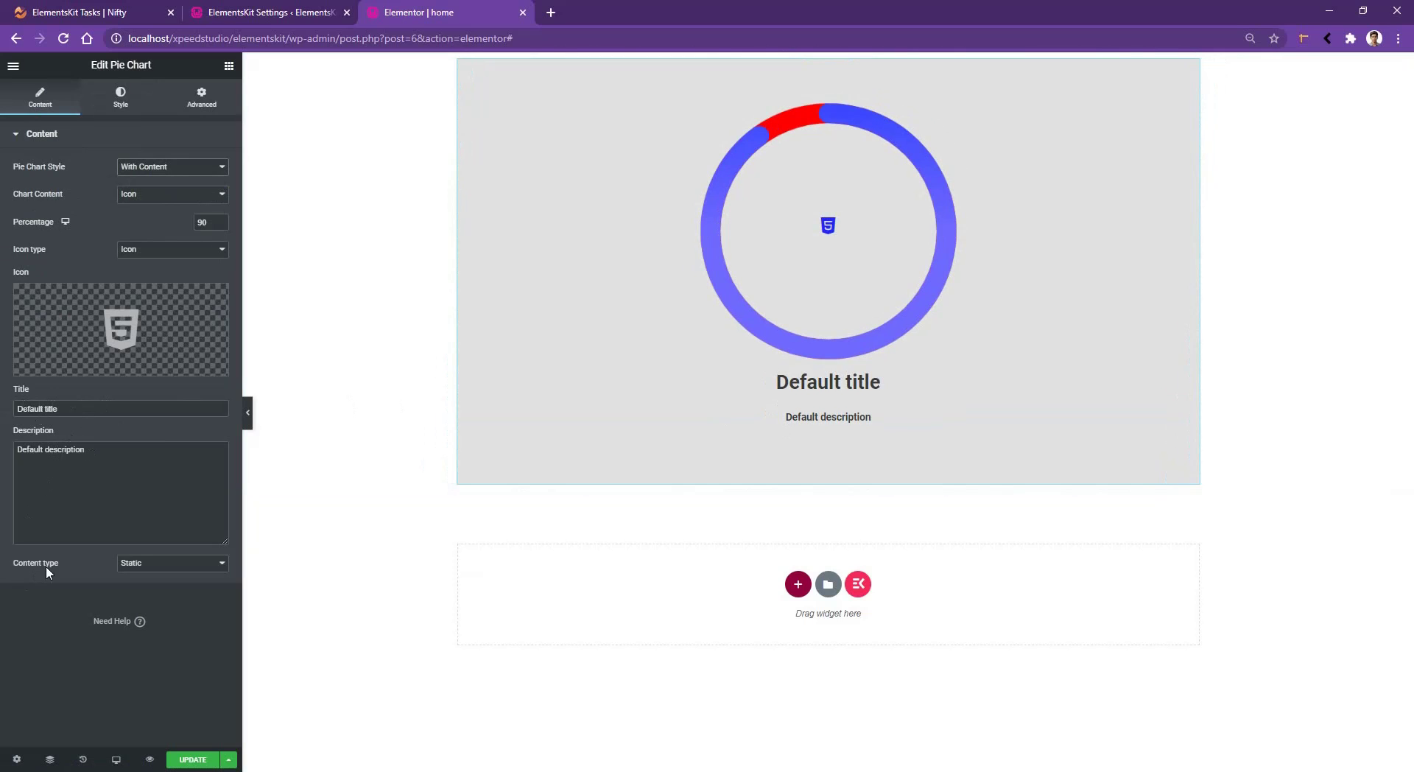
pyautogui.click(135, 572)
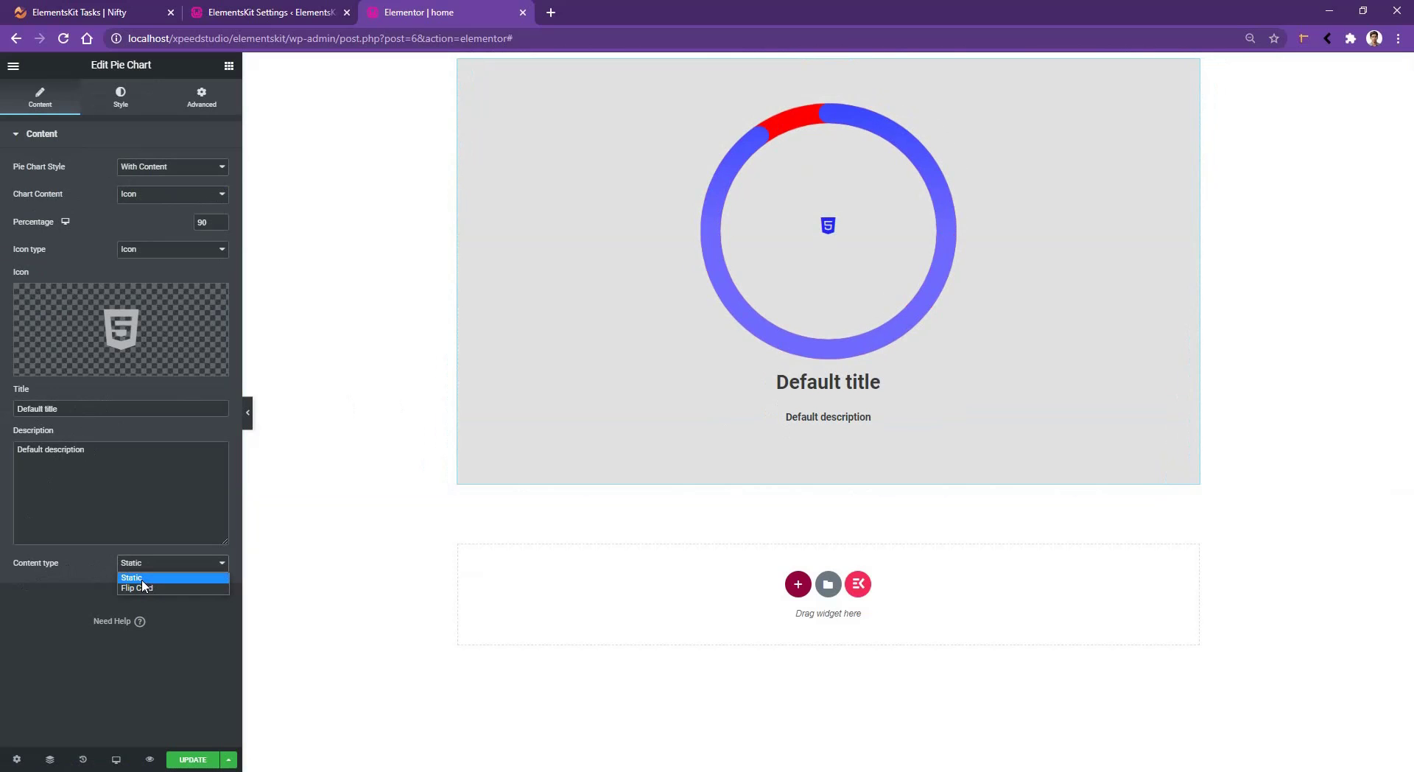
pyautogui.click(142, 579)
# Set the typography of the pie chart's description content to the Poppins family at a size of 24 px.
pyautogui.click(122, 94)
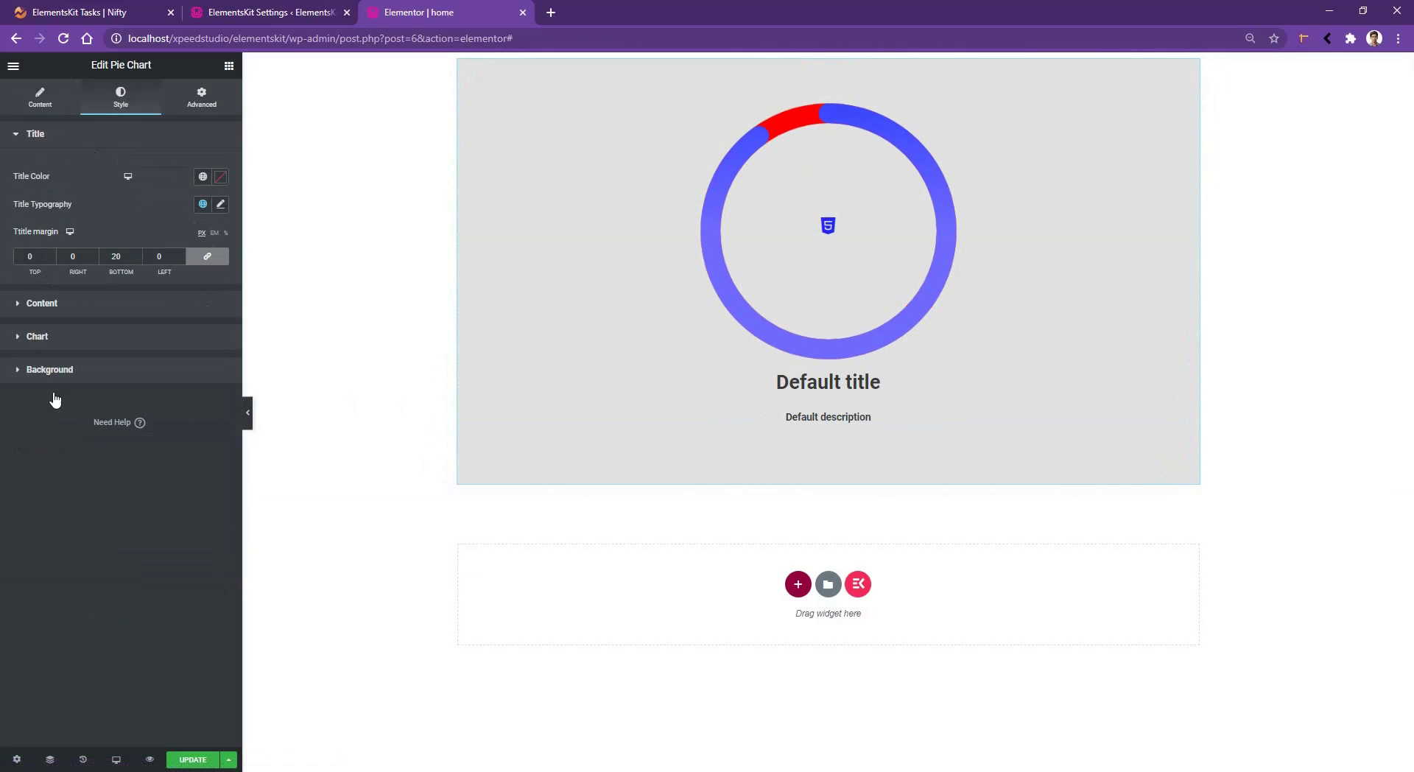
pyautogui.click(49, 306)
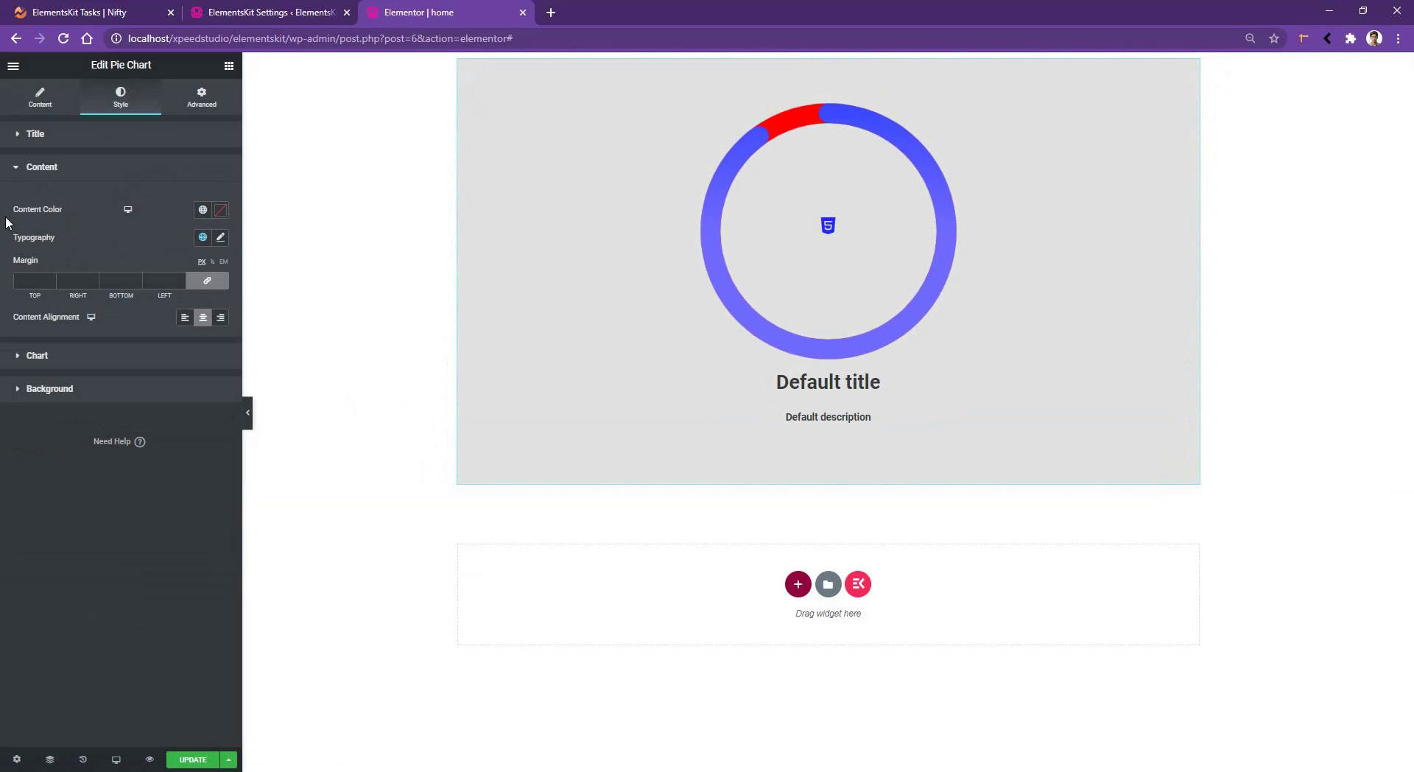
pyautogui.click(221, 238)
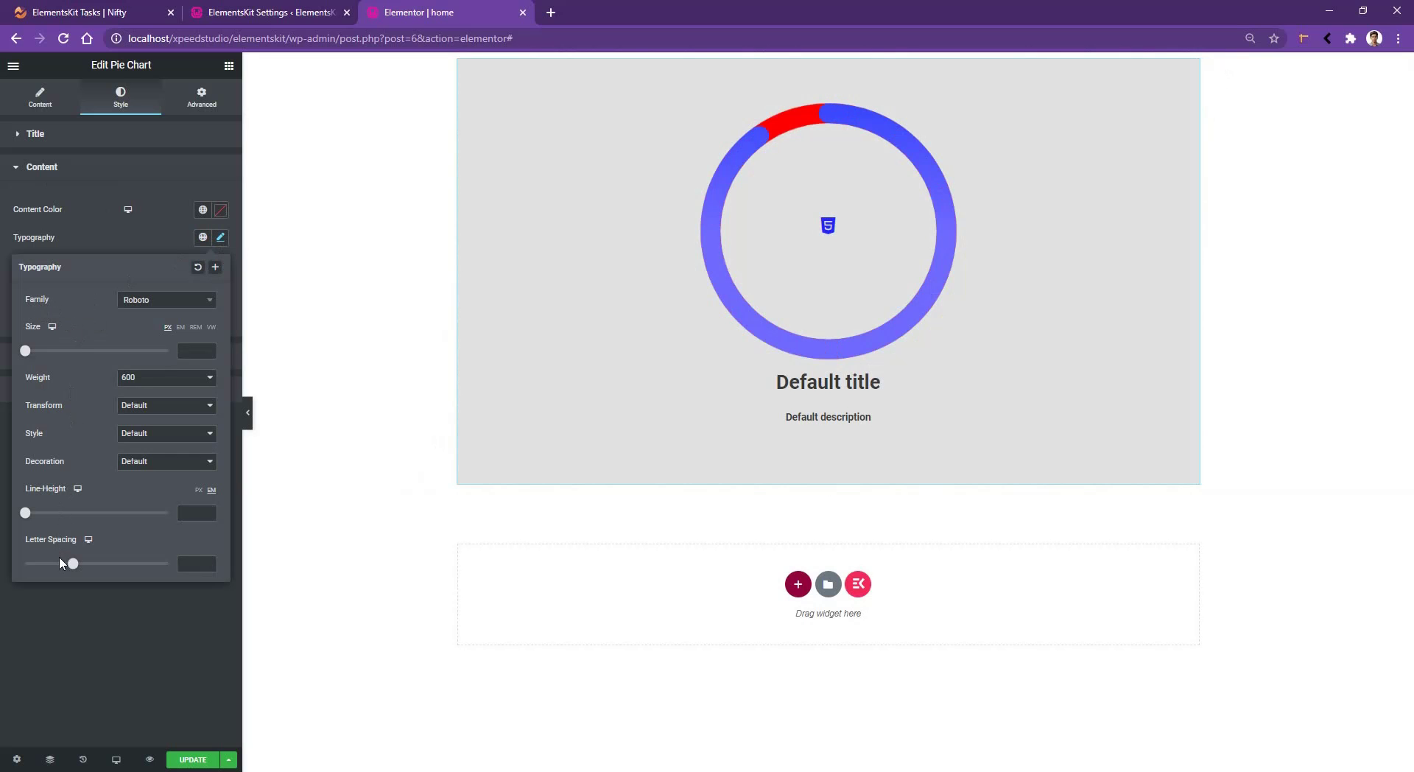
pyautogui.click(160, 302)
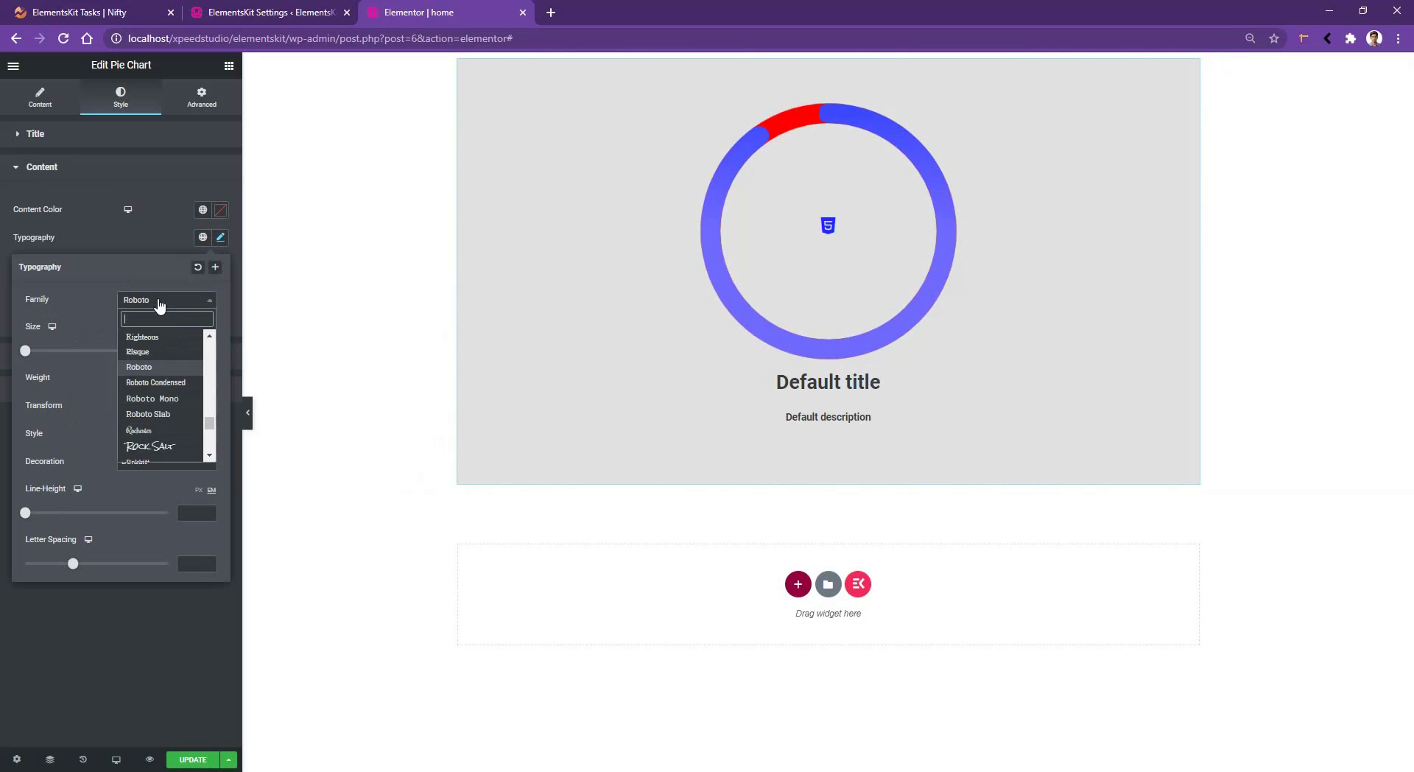
pyautogui.write('pop')
pyautogui.click(144, 337)
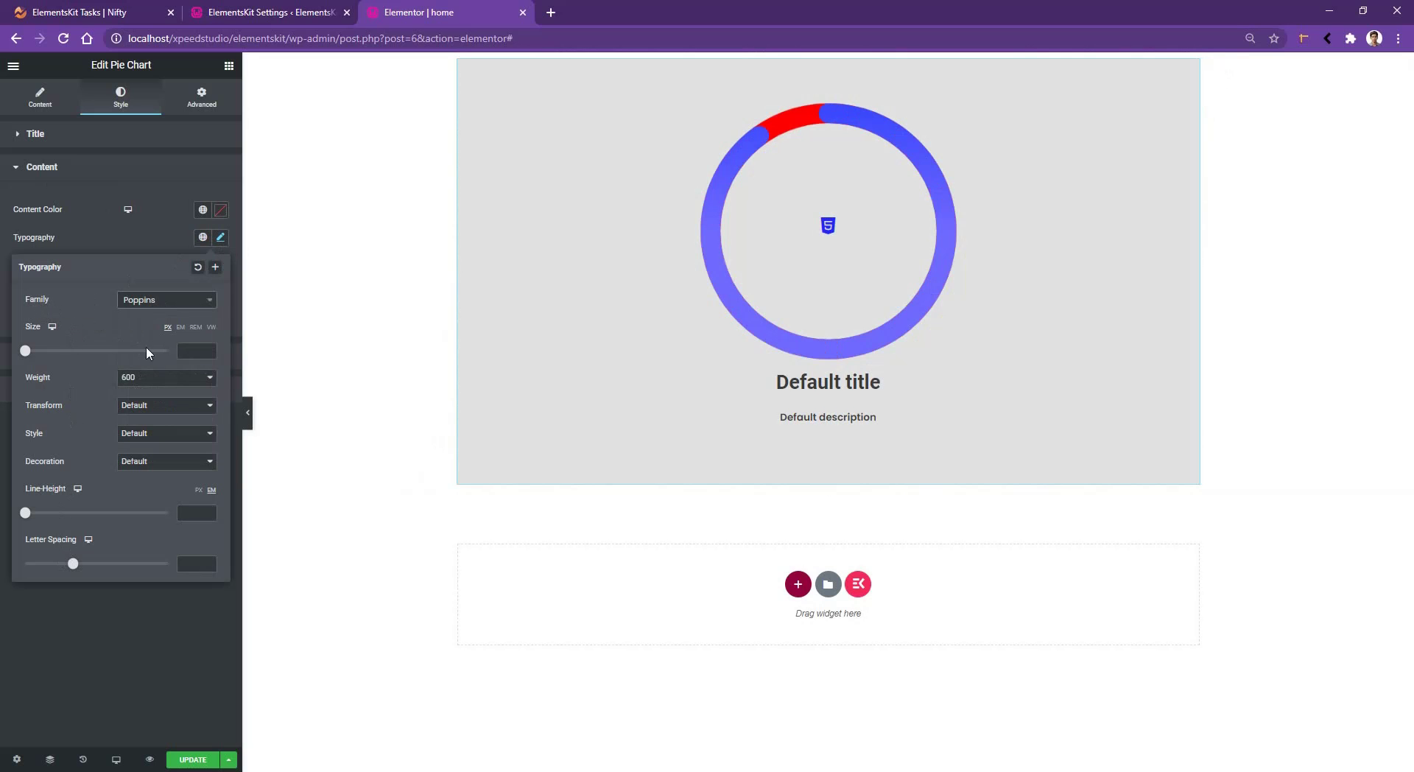
pyautogui.write('24')
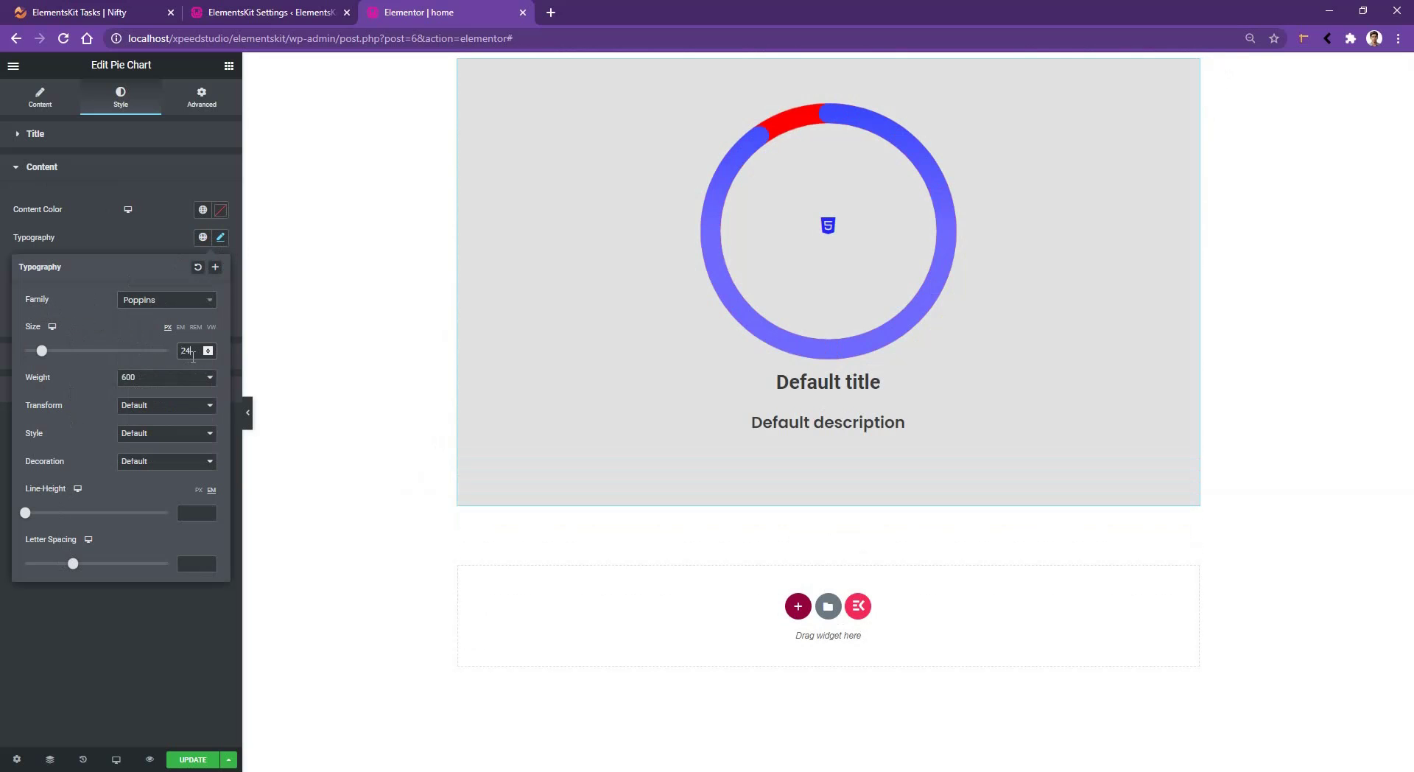
pyautogui.click(63, 170)
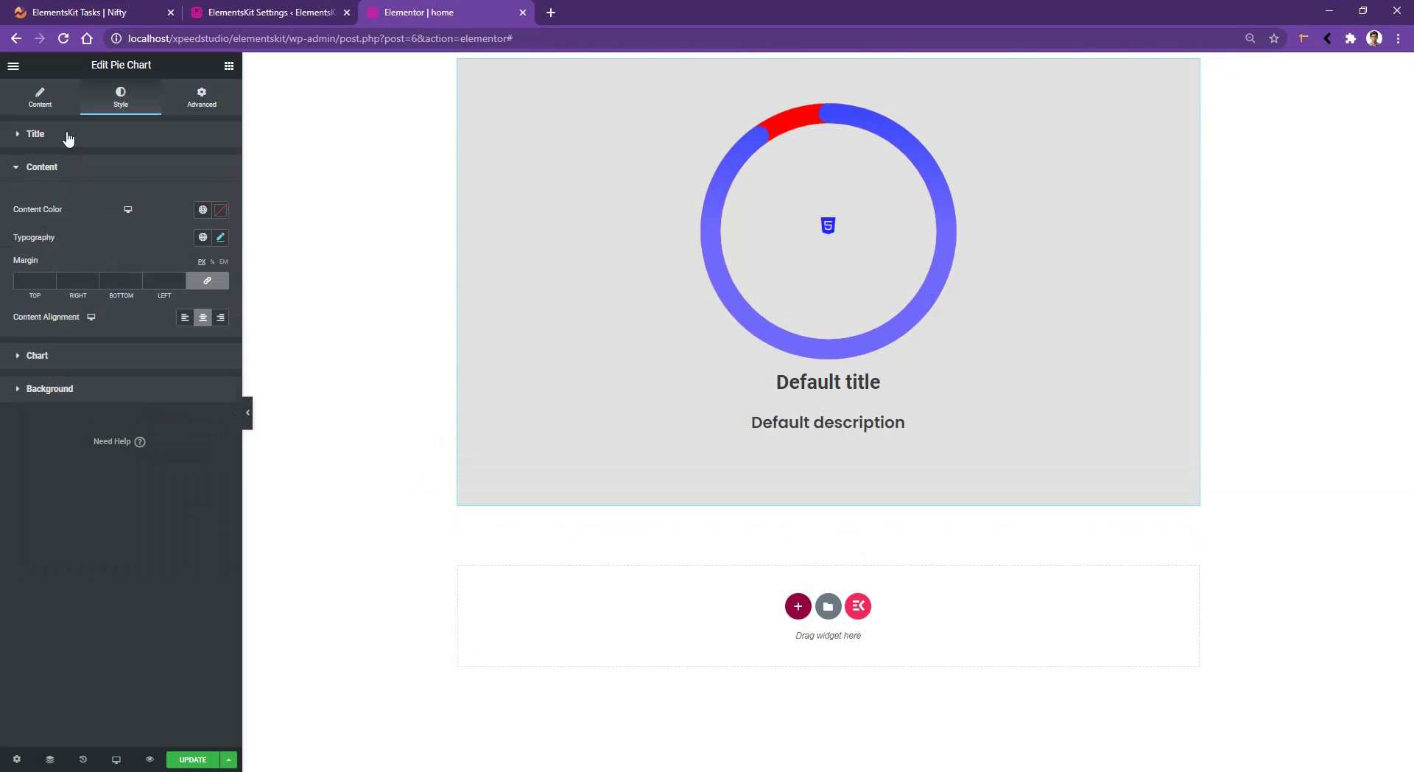
# Unlink the pie chart title's margin values and set only its top margin to 30 px.
pyautogui.click(67, 137)
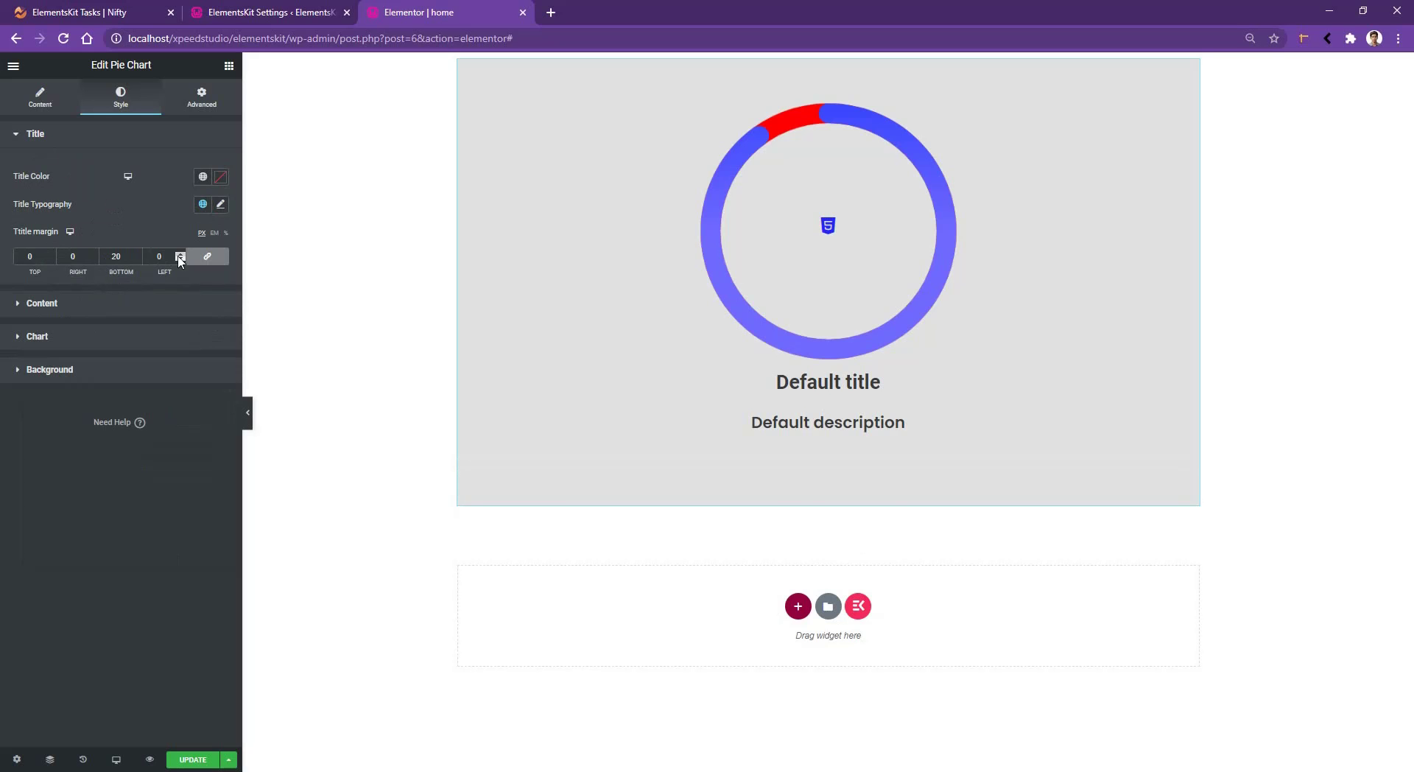
pyautogui.click(207, 256)
pyautogui.click(33, 256)
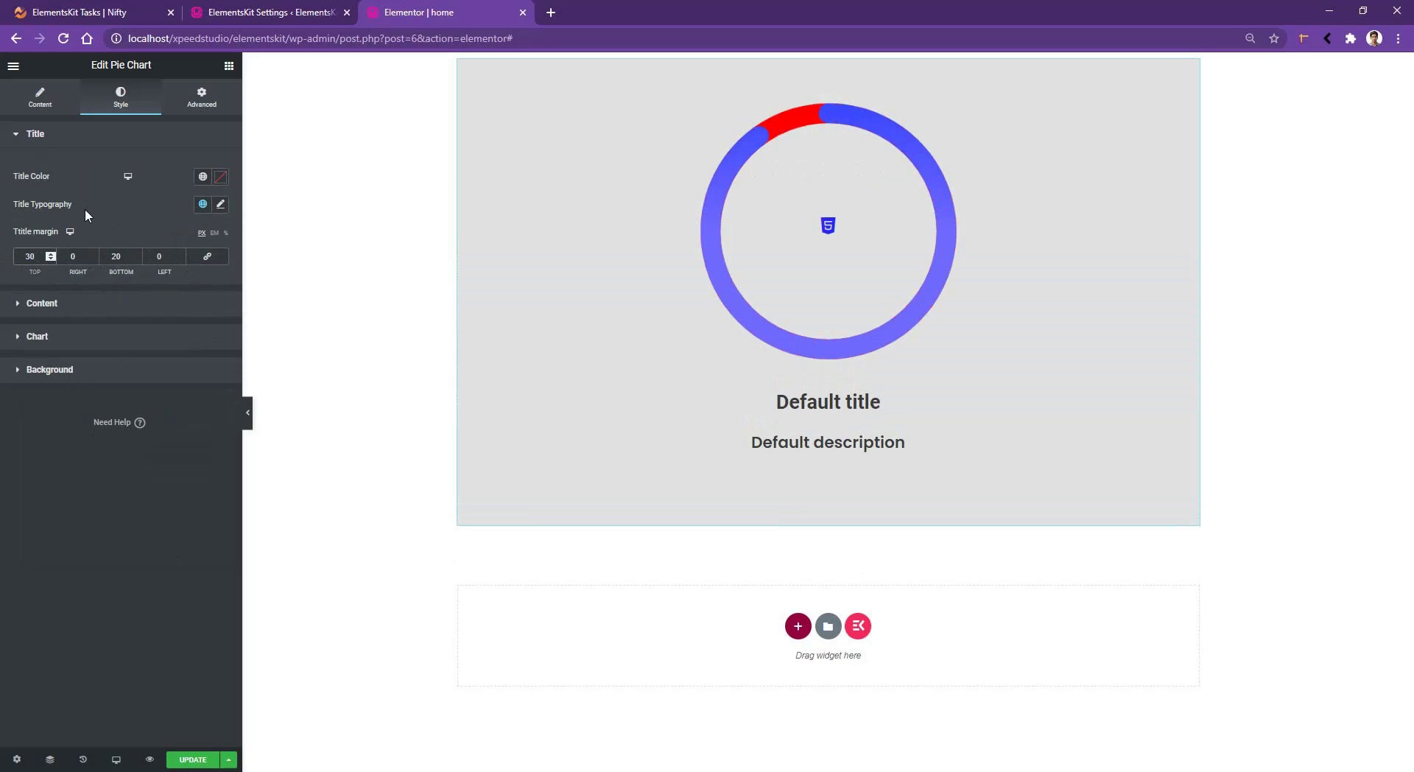
# Set the font size of the pie chart's title typography to 60 px.
pyautogui.click(220, 204)
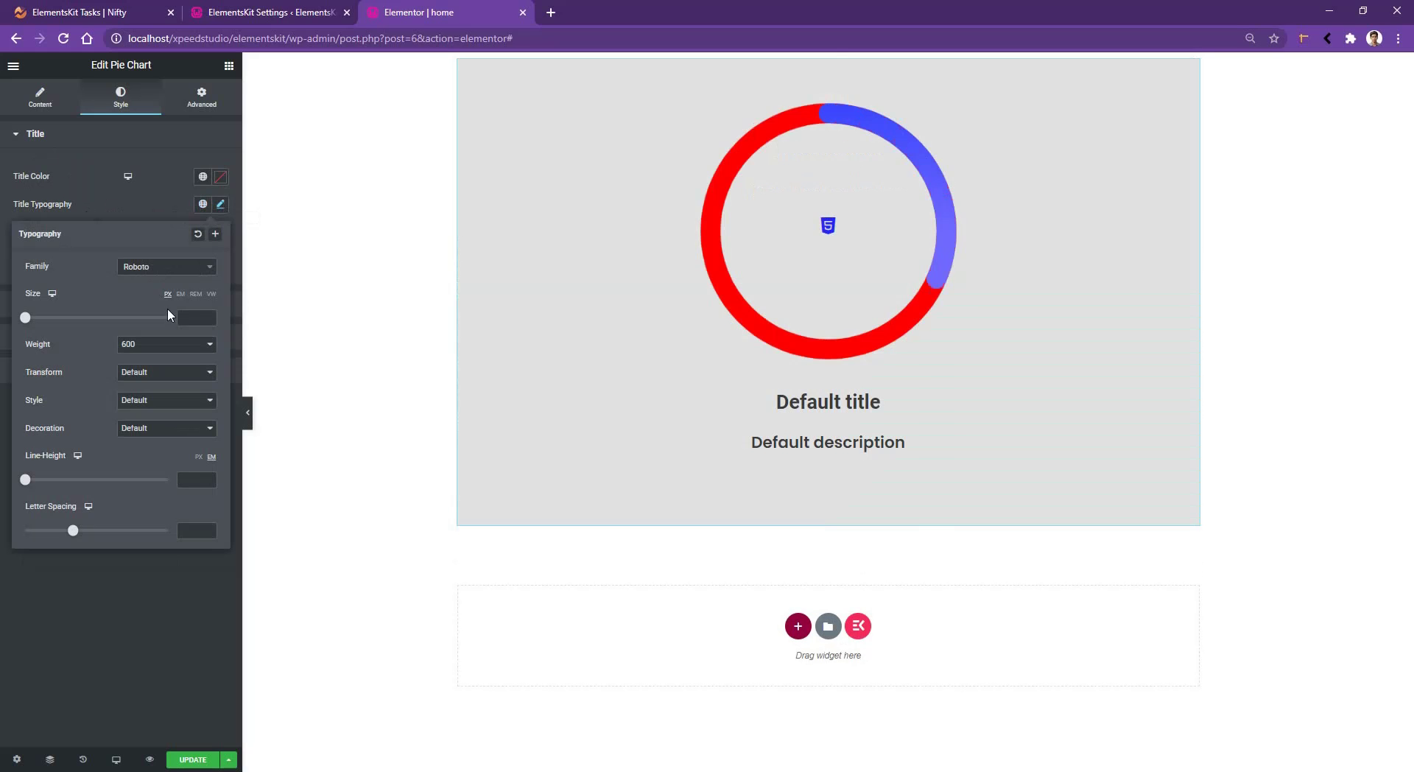
pyautogui.click(198, 317)
pyautogui.write('60')
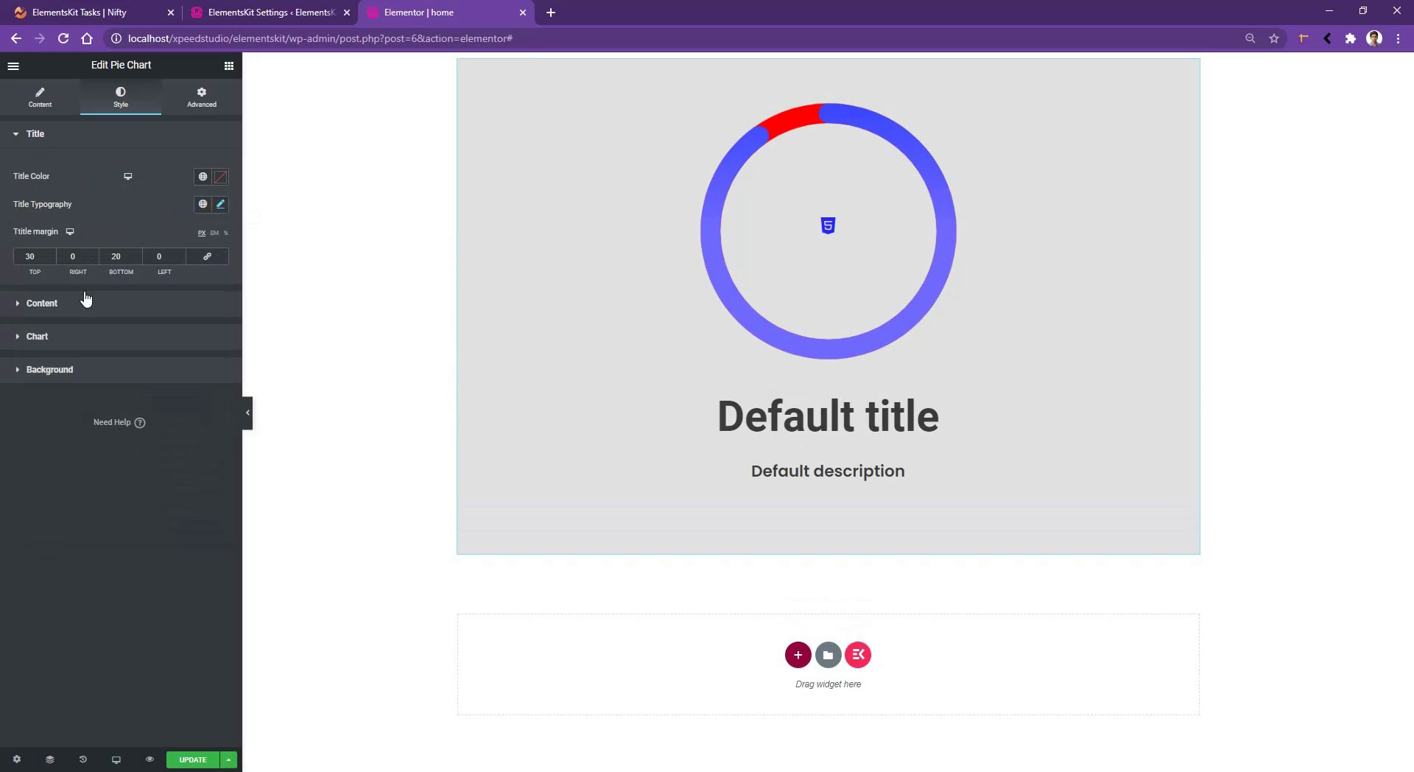